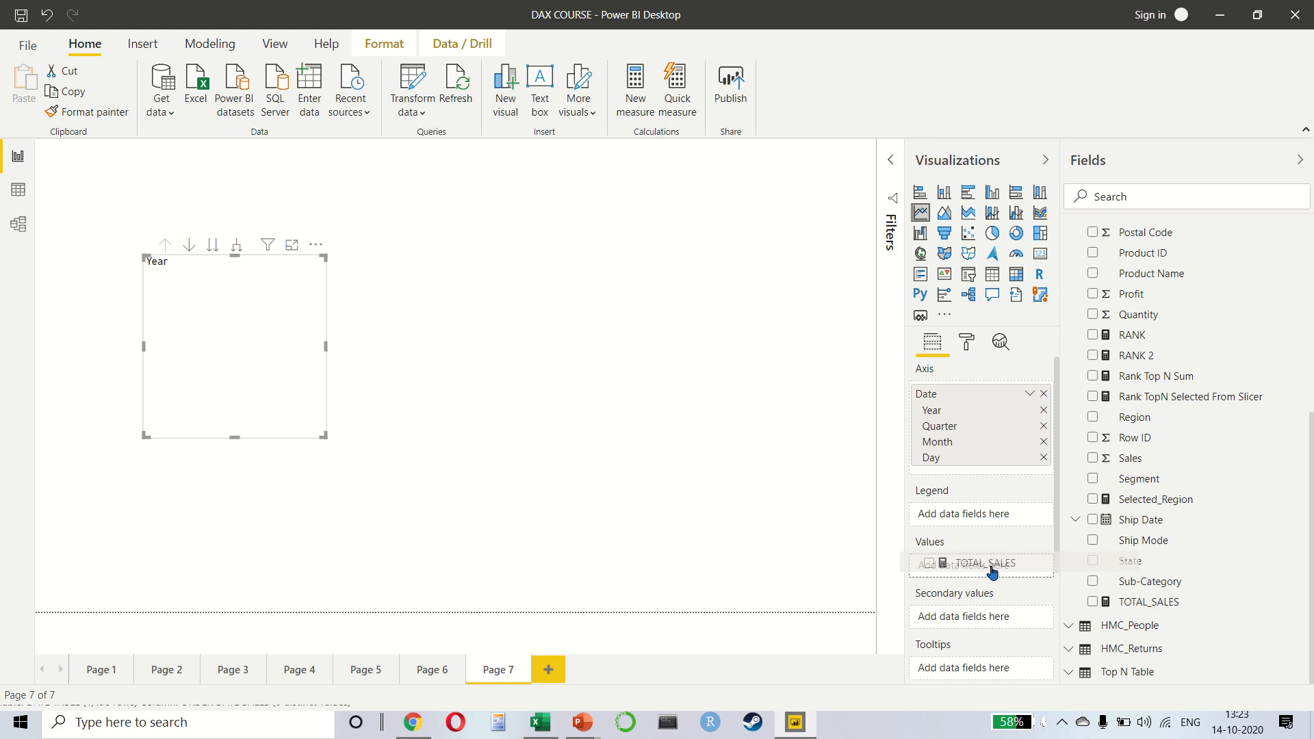
Step: Enlarge the TOTAL_SALES line chart and expand its date hierarchy two levels, down to year, quarter and month
left_click_drag(322, 436, 815, 523)
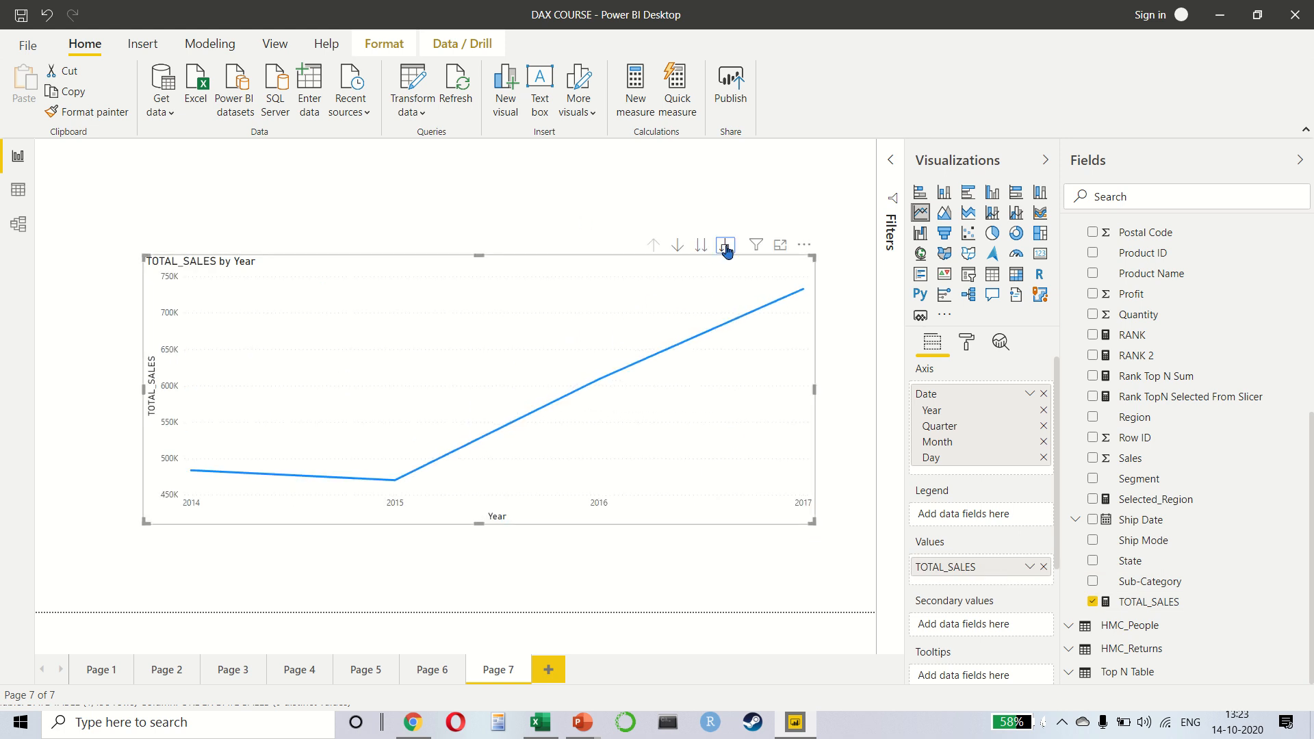
left_click(726, 246)
left_click(725, 246)
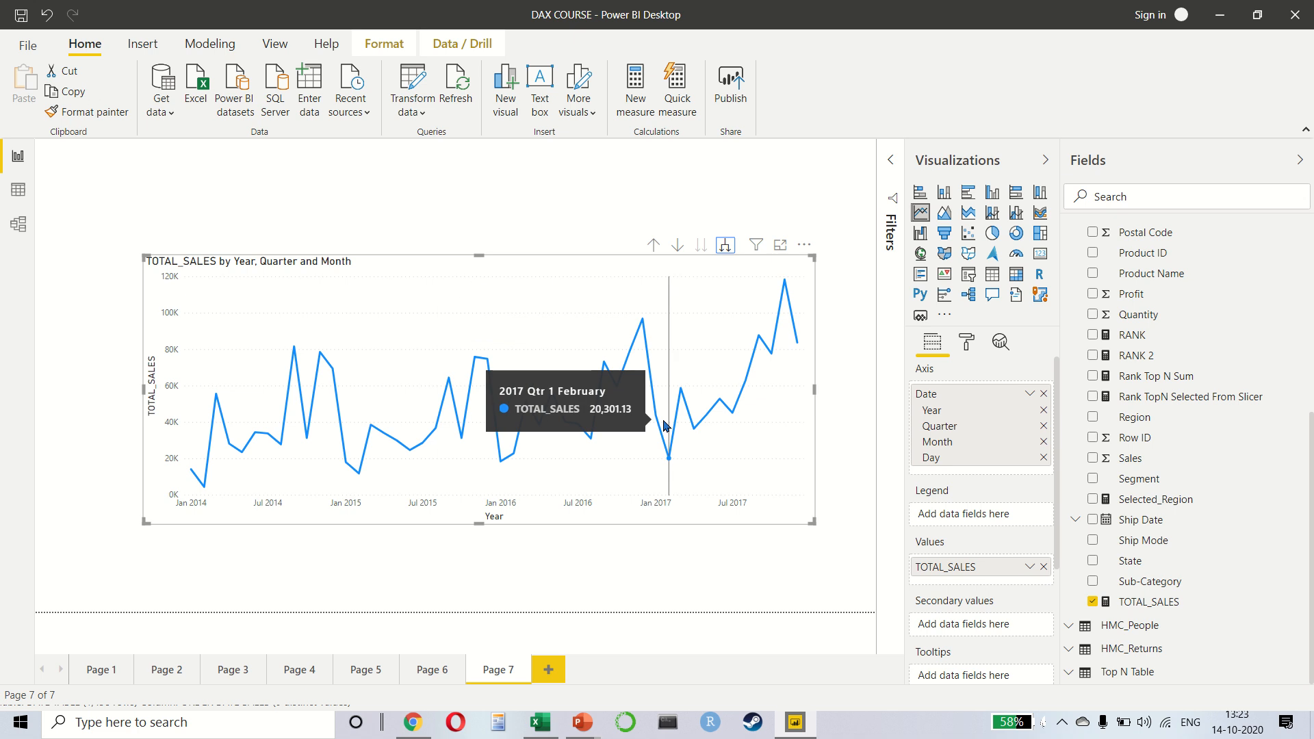
Step: Check in the data model which HMC_Orders column is related to the Date column of DATE TABLE, and return to the report
left_click(19, 240)
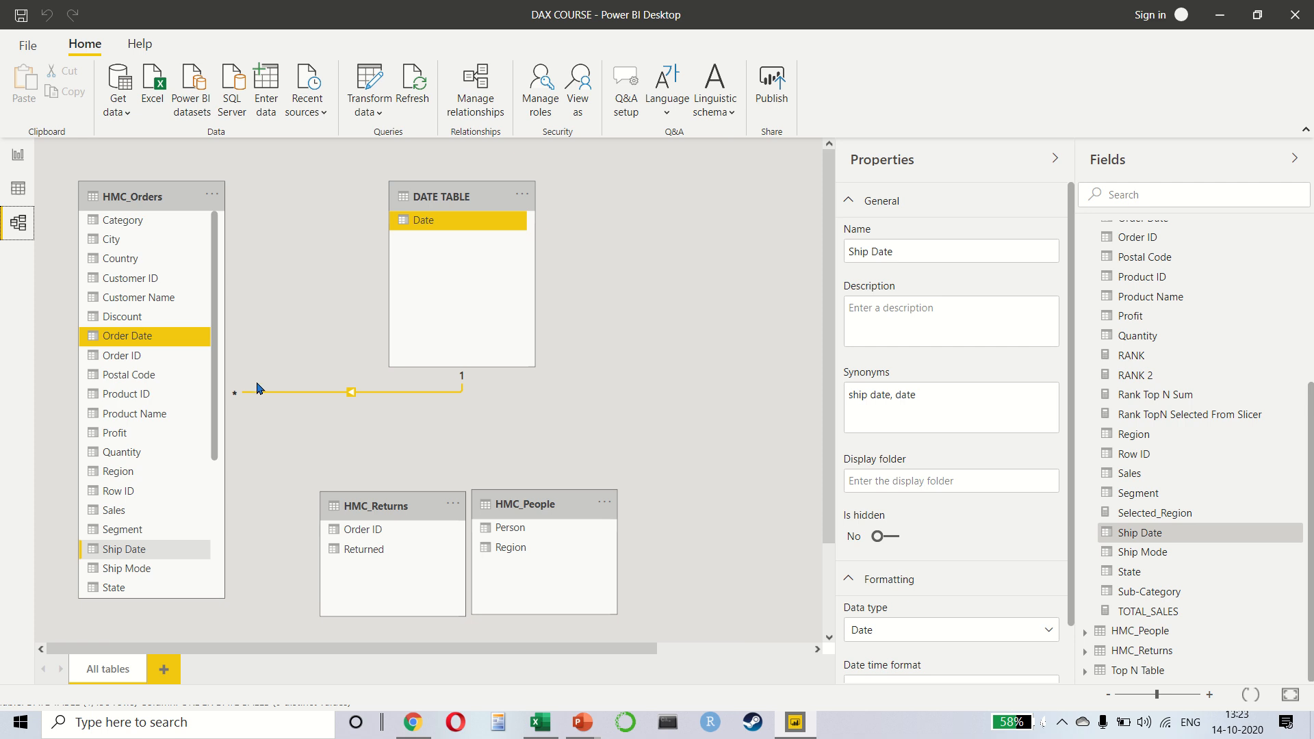
left_click(21, 156)
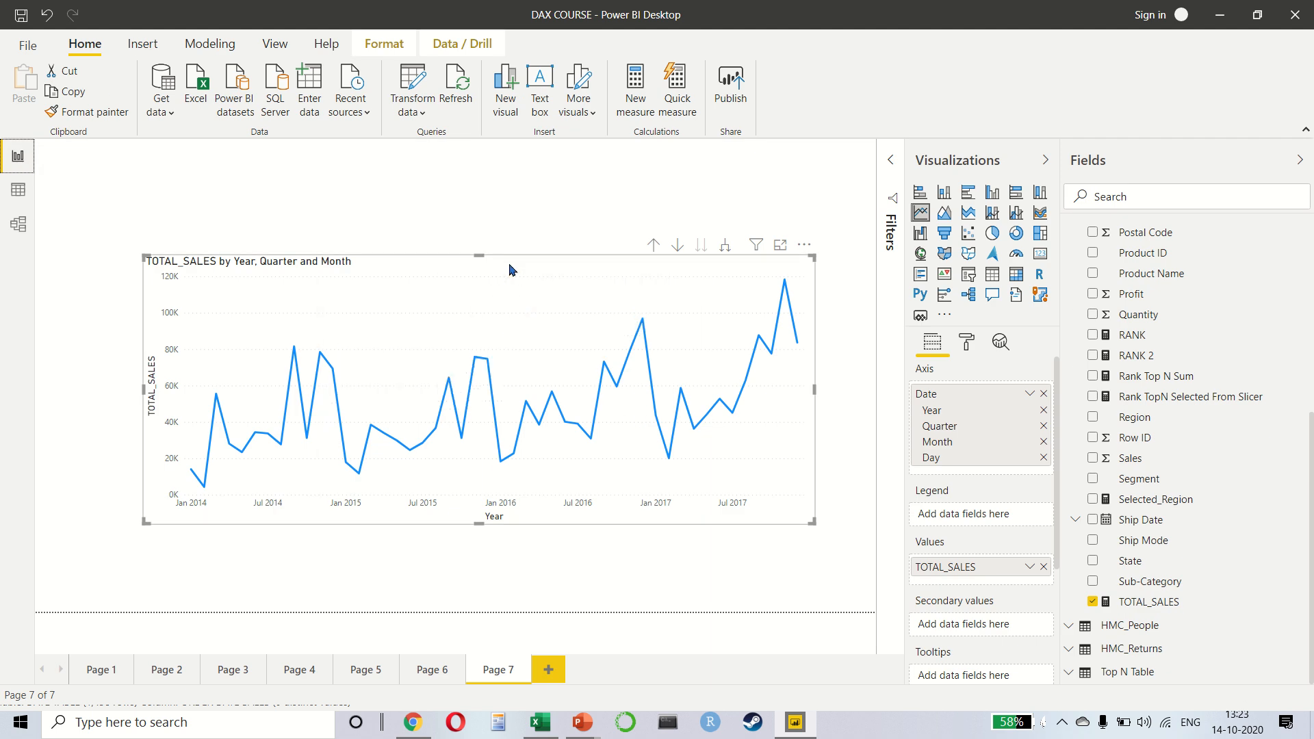
Step: Move the line chart closer to the page's upper-left corner and turn on its shadow and border
left_click_drag(510, 267, 455, 199)
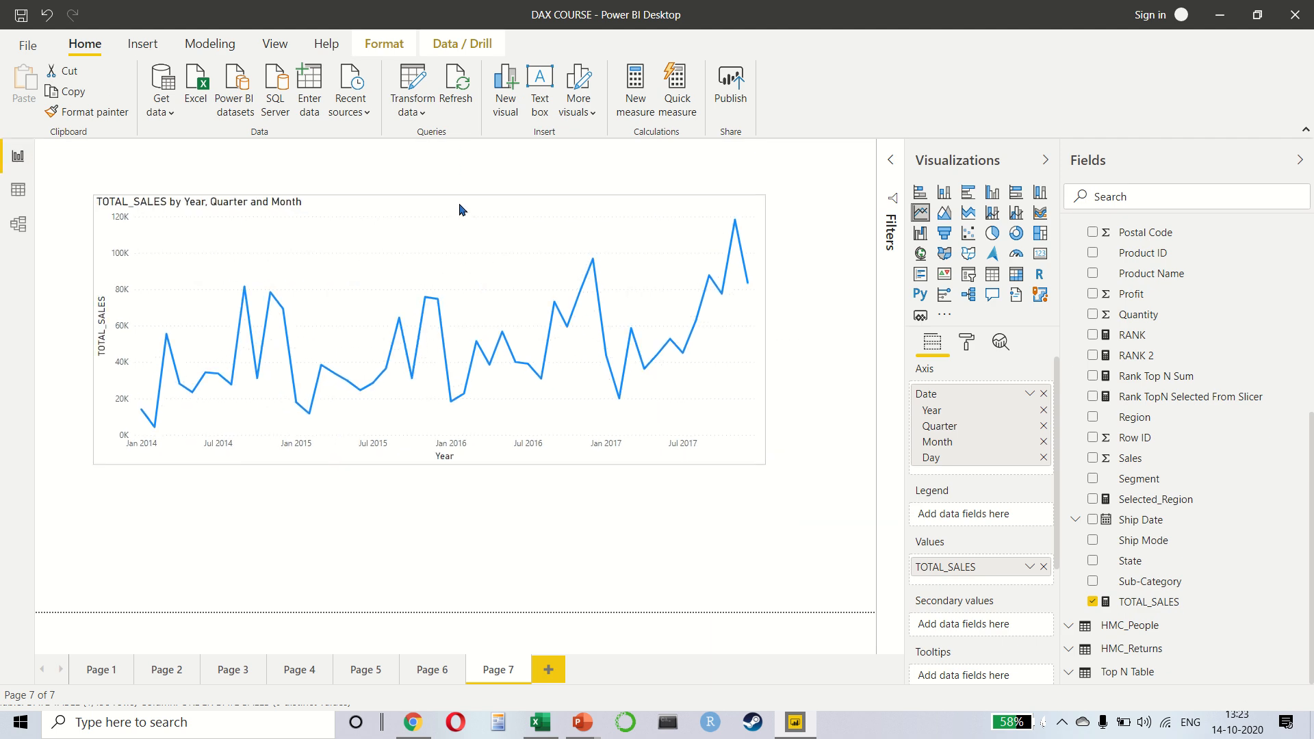
left_click(968, 347)
scroll(1047, 602, "down", 3)
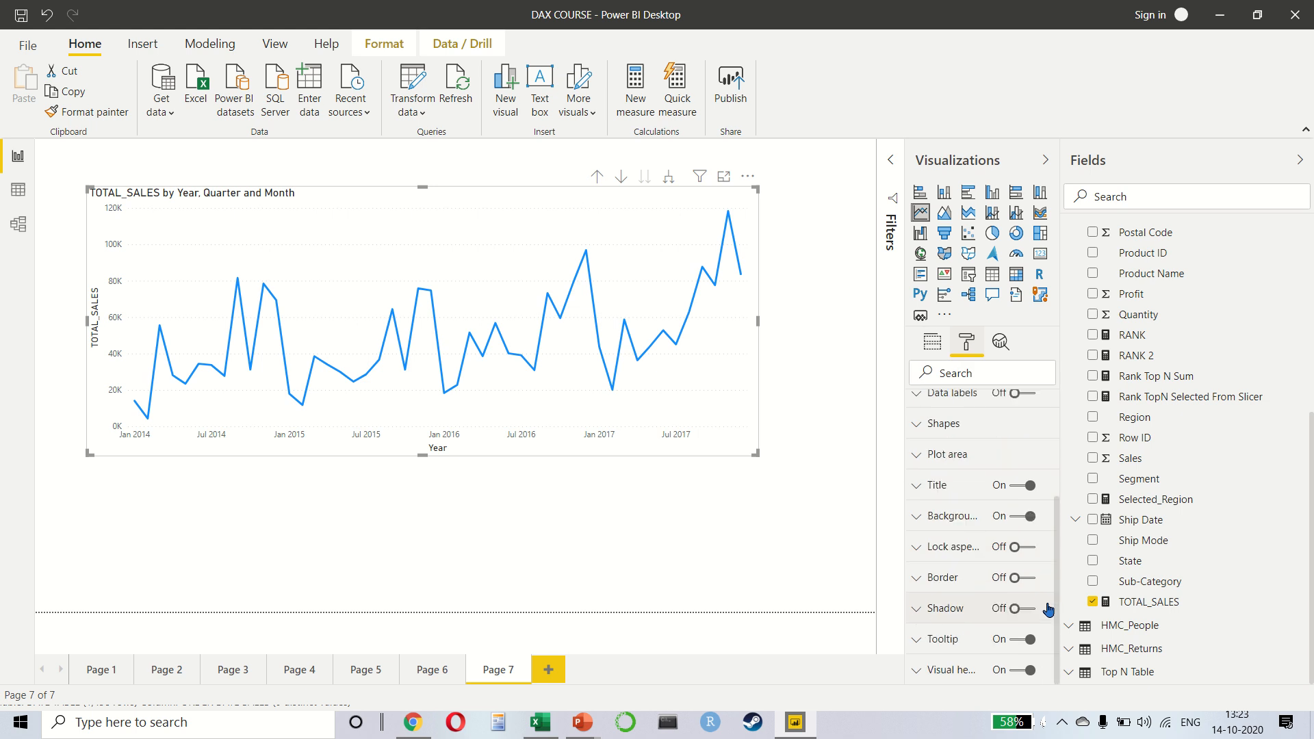
left_click(1033, 610)
left_click(1024, 578)
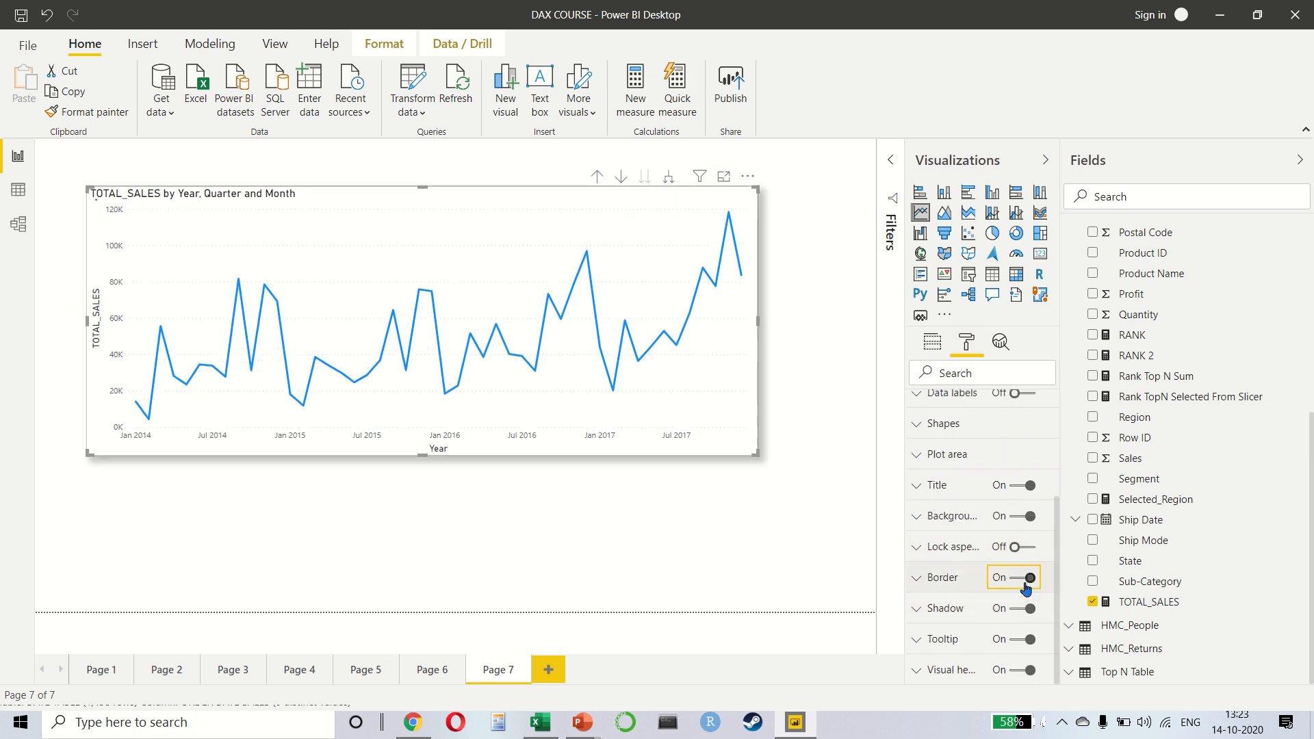
Step: Create a relationship in the data model from Ship Date in HMC_Orders to Date in DATE TABLE
left_click(18, 224)
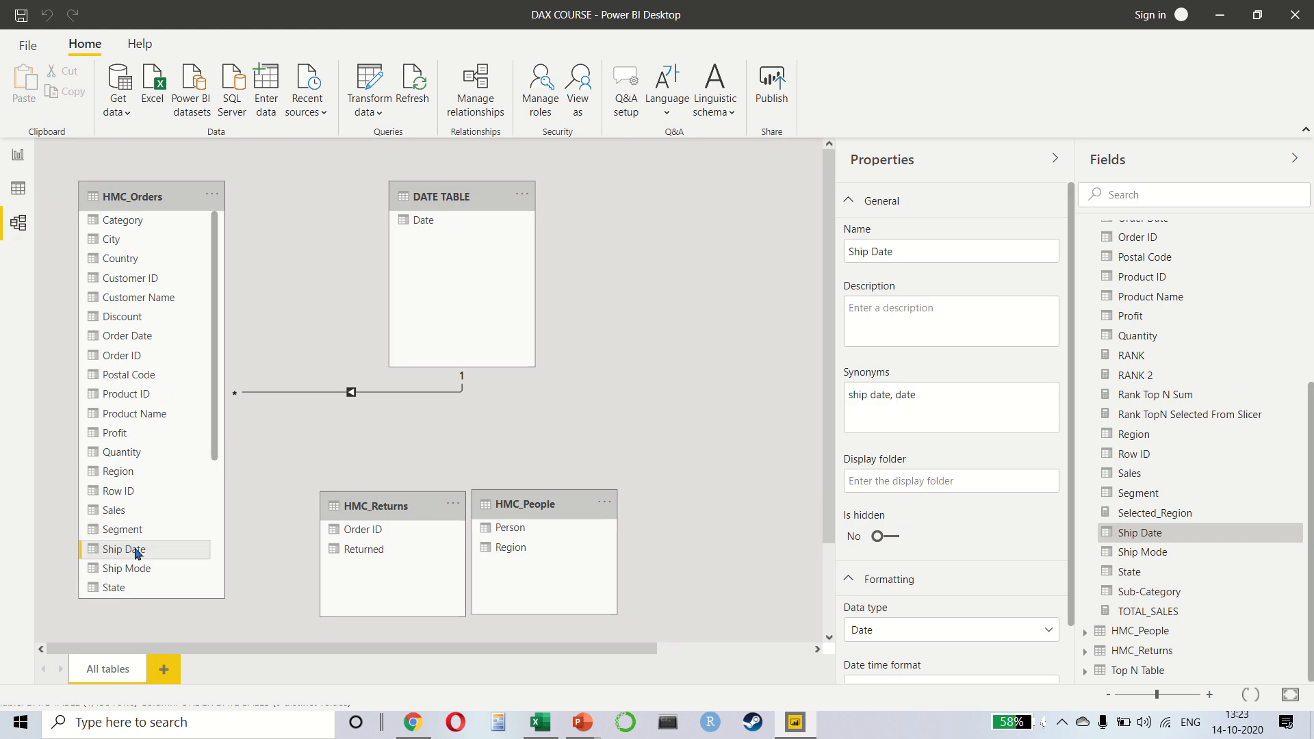
left_click_drag(135, 548, 420, 221)
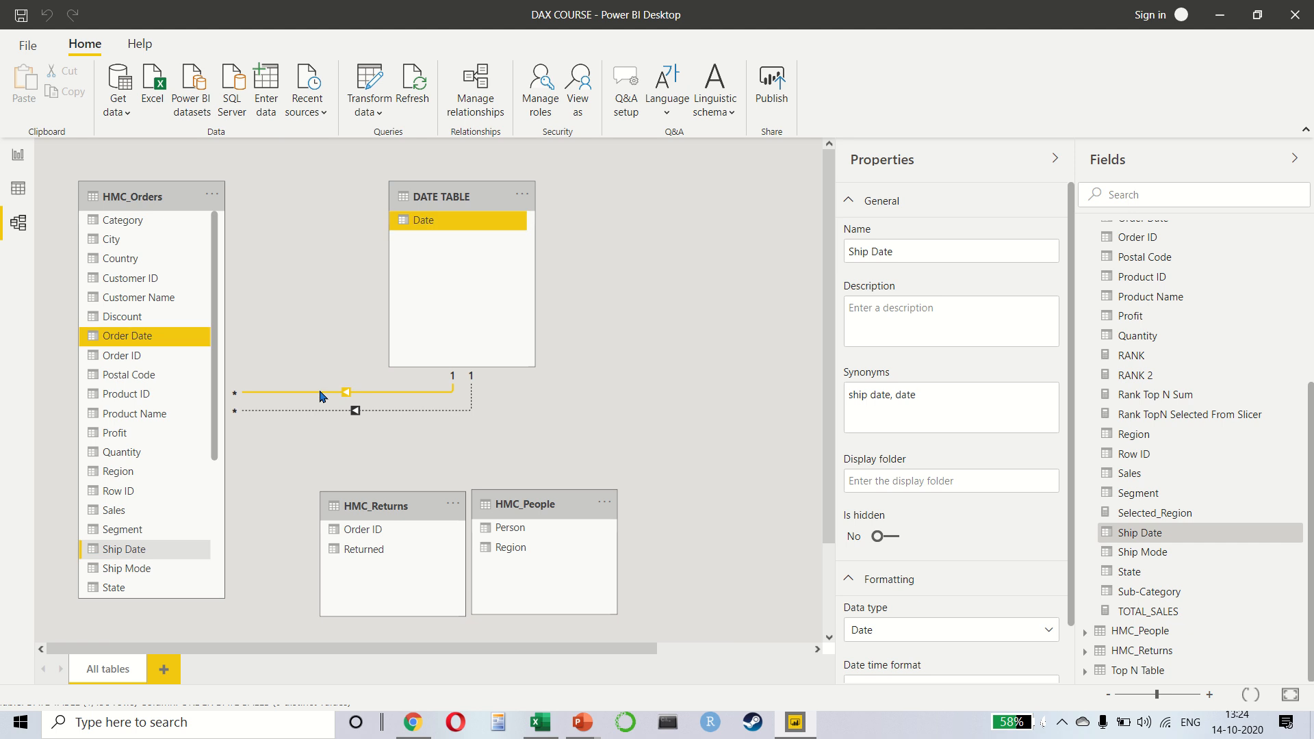
Step: Inspect the properties of the Order Date relationship, trying the option that makes it active, without saving changes
right_click(320, 393)
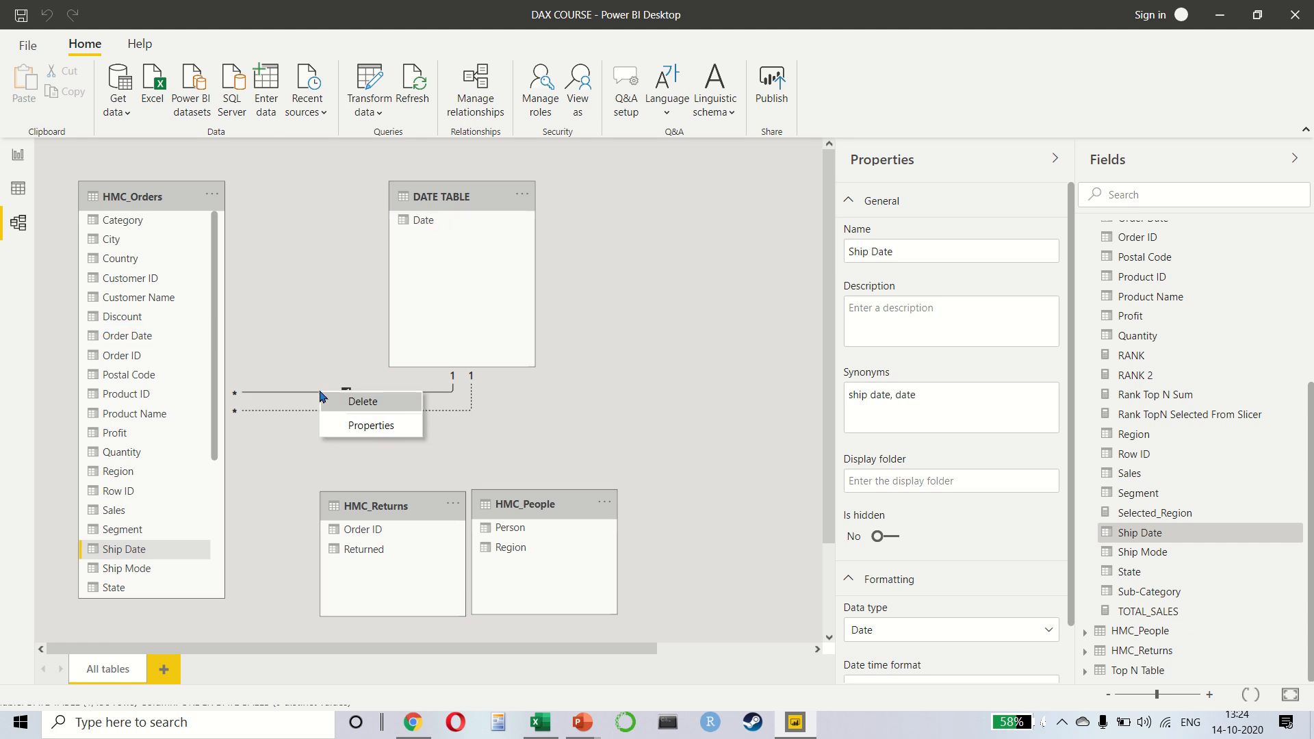
left_click(370, 426)
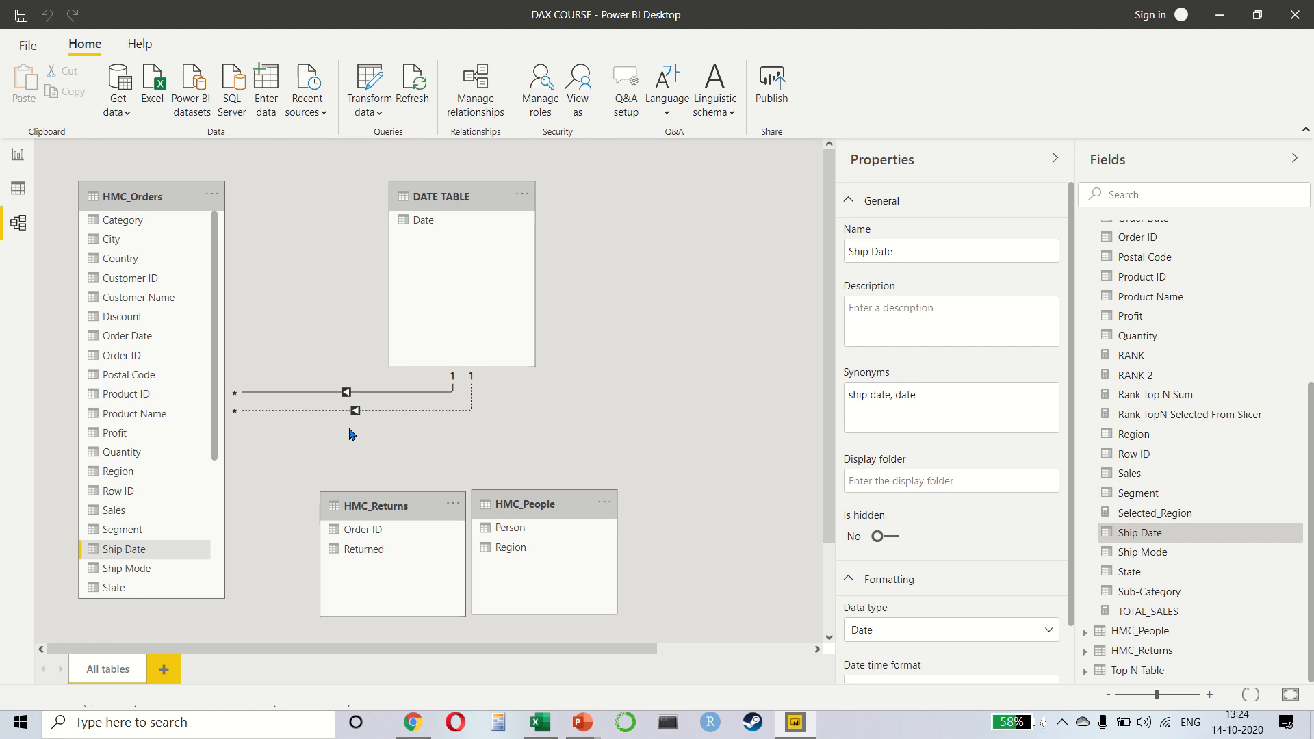
left_click(439, 509)
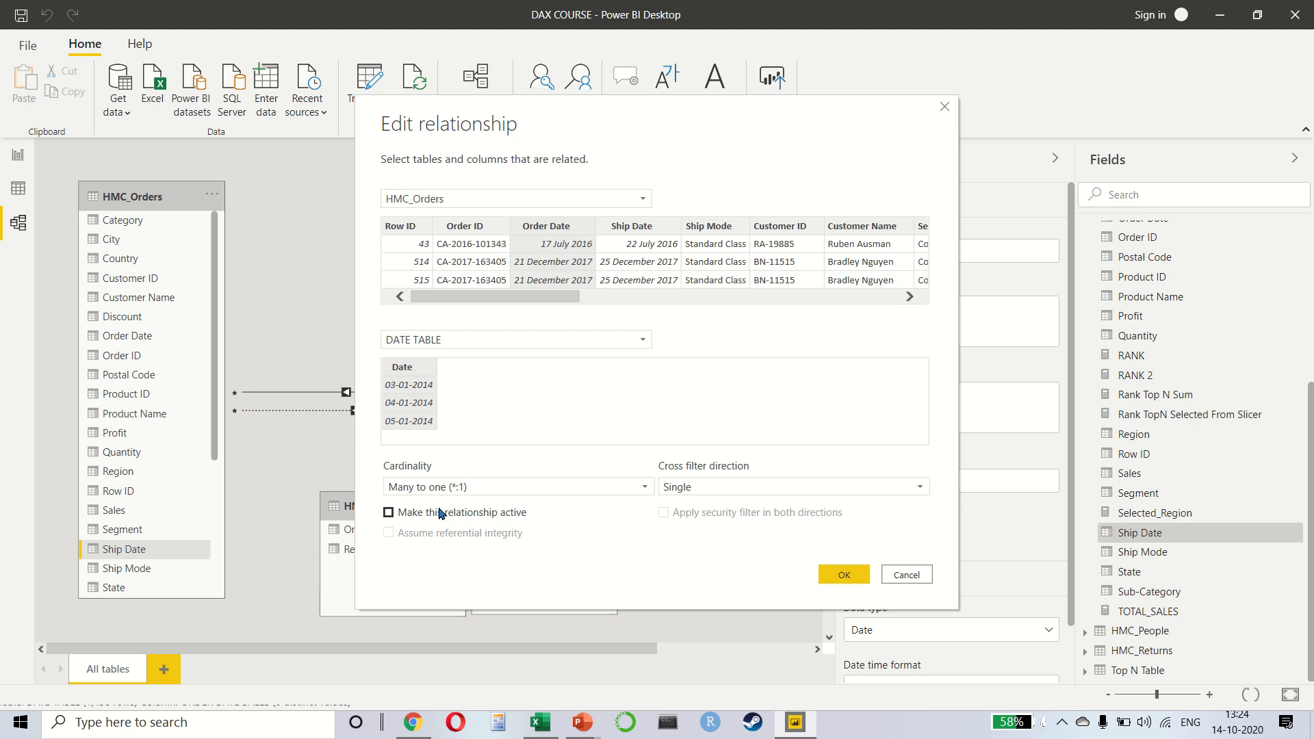
left_click(440, 509)
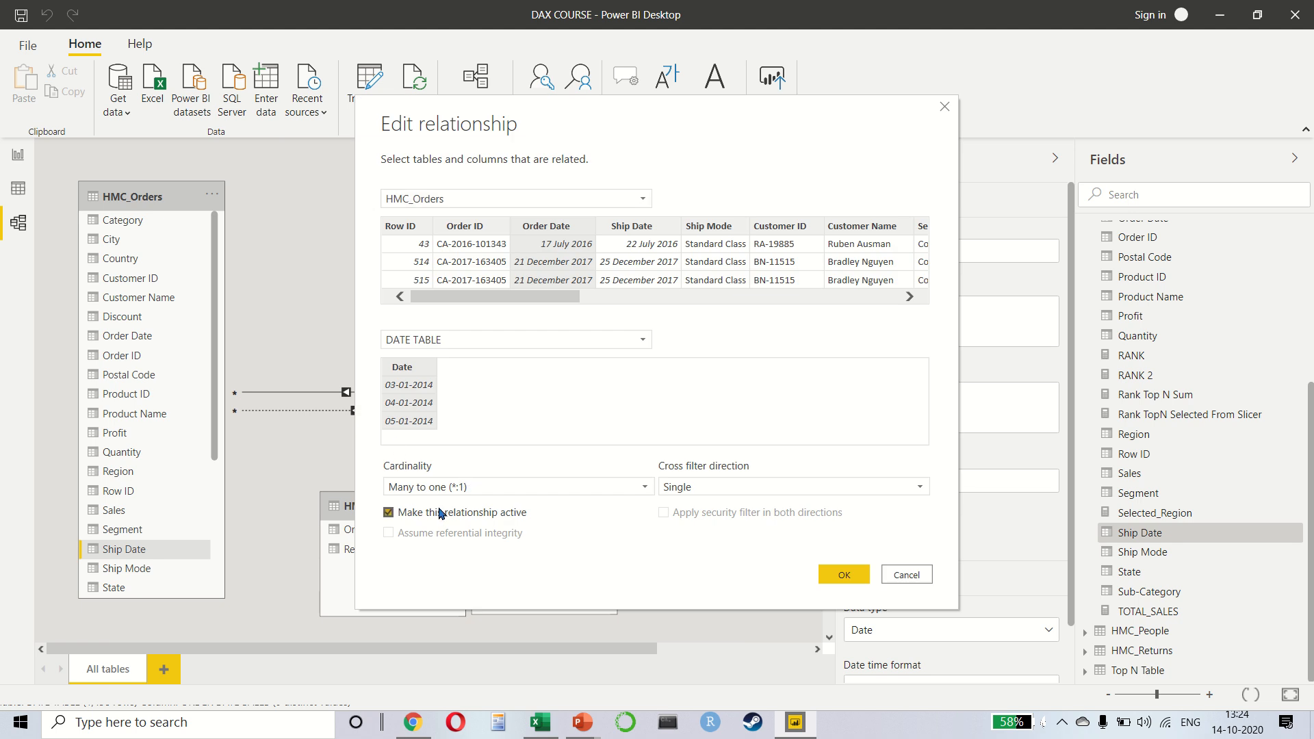
left_click(907, 574)
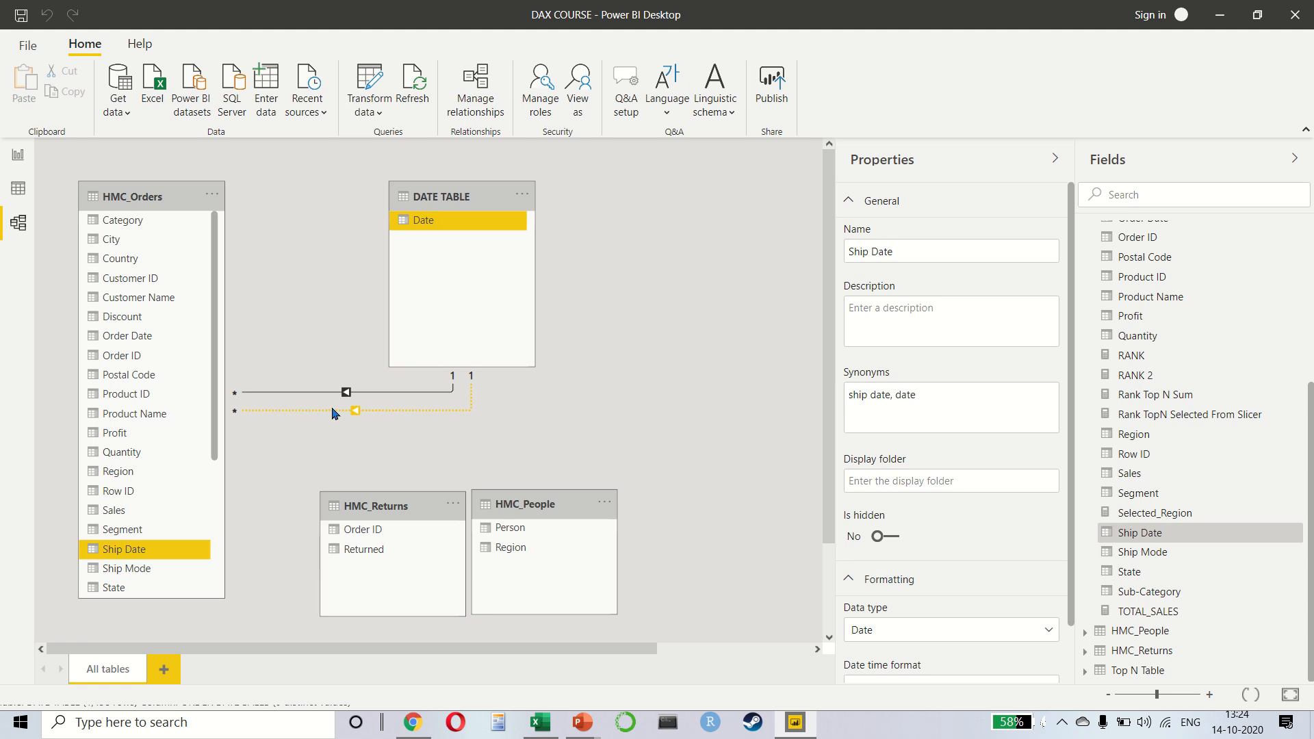
Step: Start a new report measure named TOTAL SALES ORDER DATE with CALCULATE and [TOTAL_SALES] as its expression
left_click(18, 155)
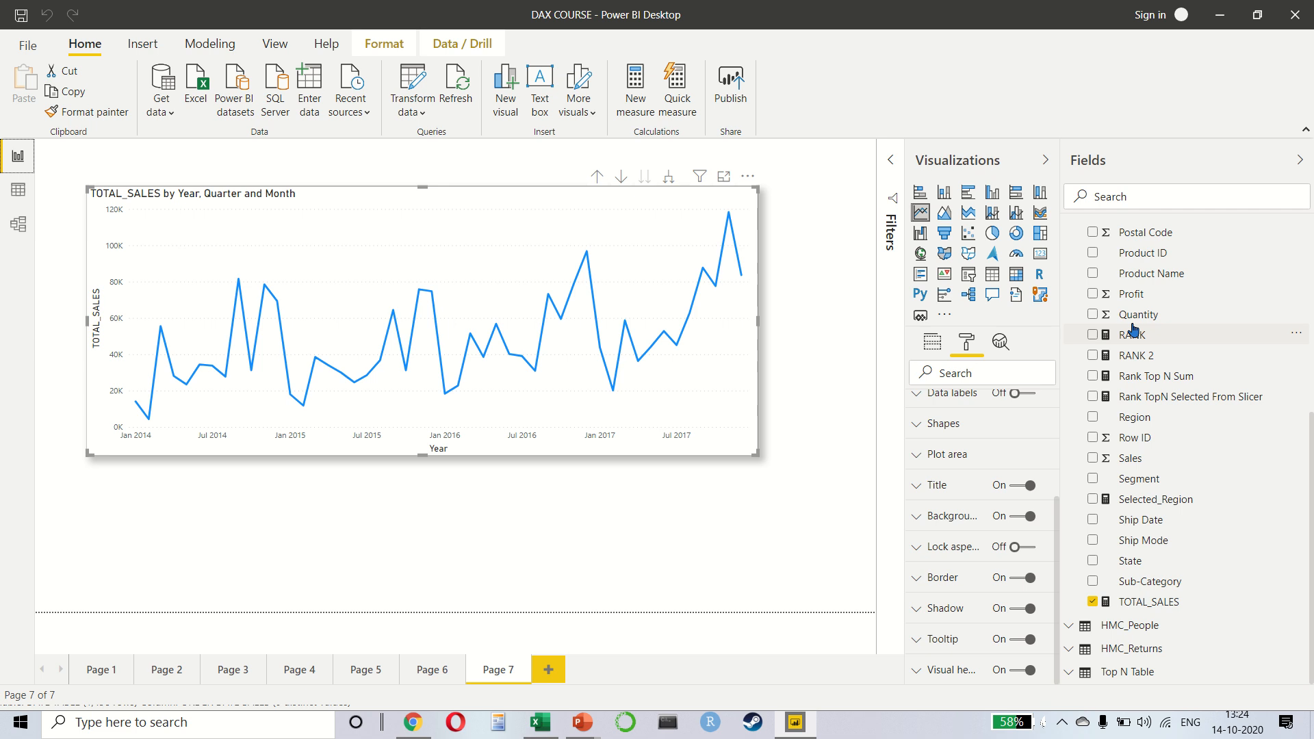
left_click(625, 87)
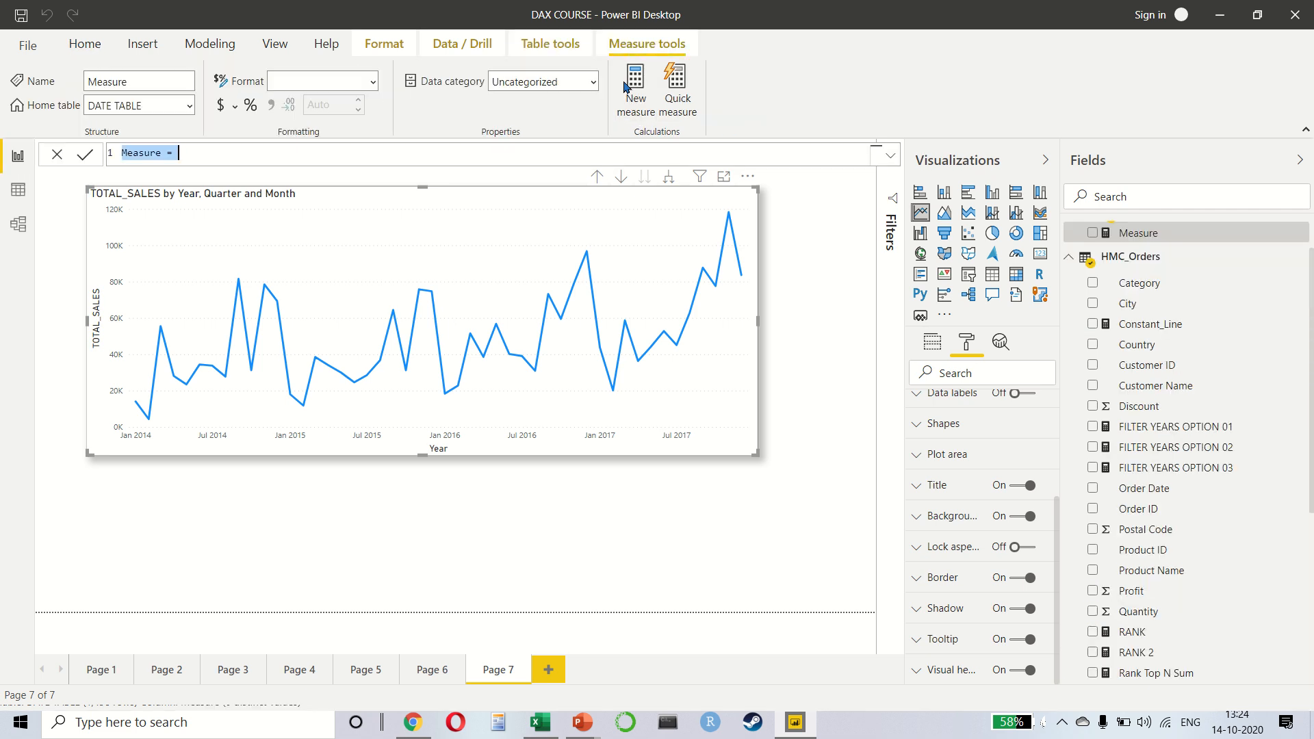
type("TOTAL SALES ORD")
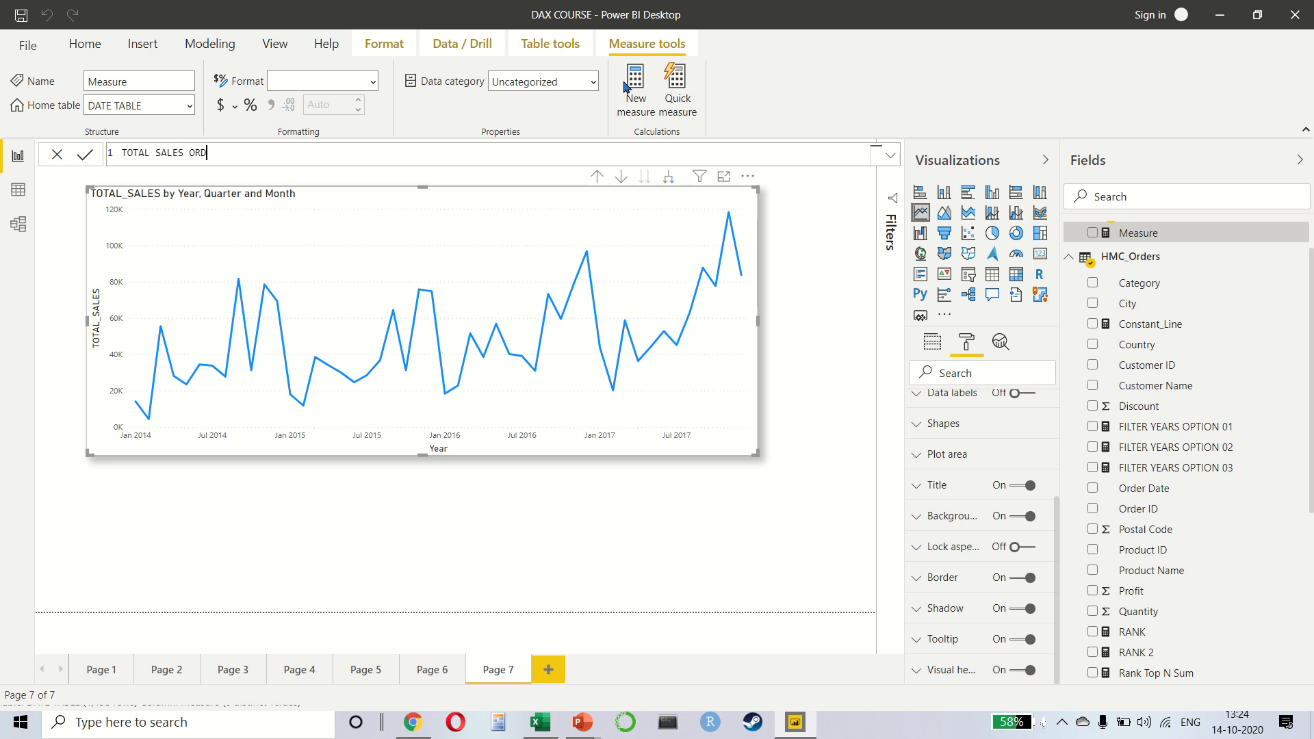
type("ER DATE = CALCULATE(")
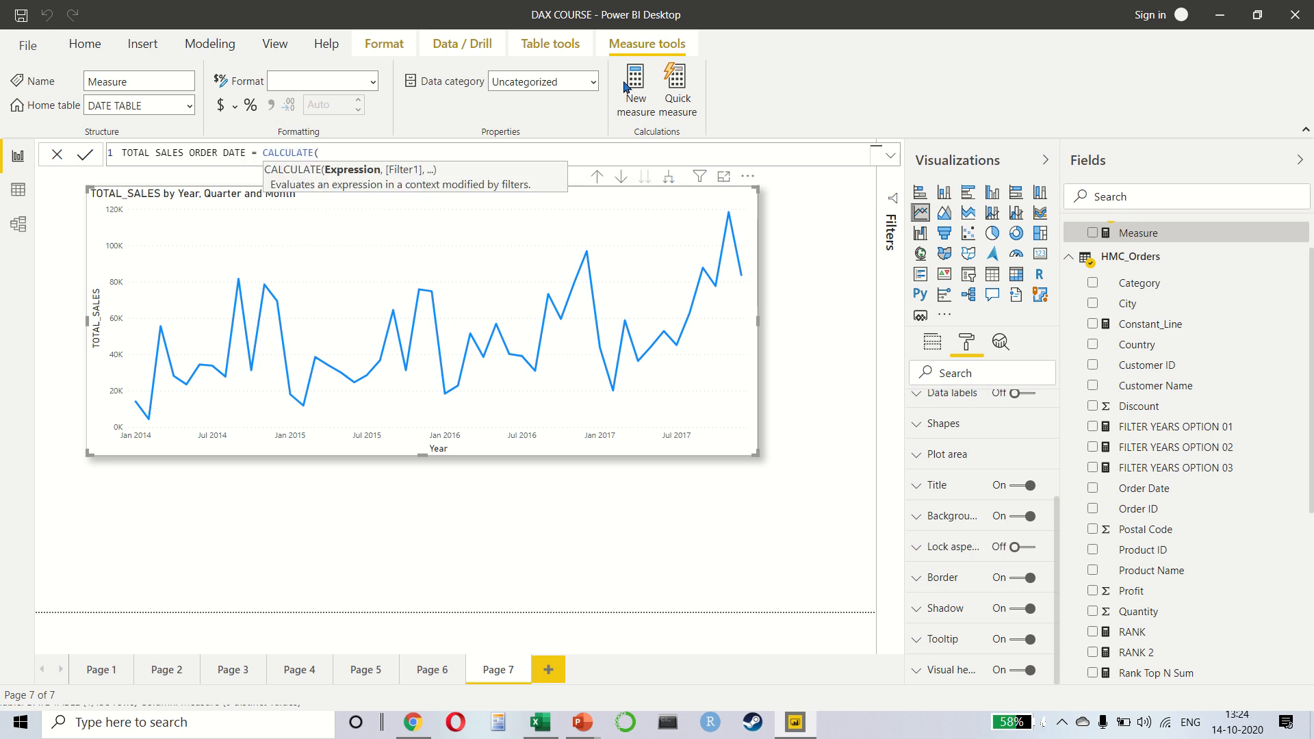
type("[TOTAL_SALES]")
key("Down")
key("Down")
key("Down")
key("Tab")
Step: Complete the measure with the filter USERELATIONSHIP(HMC_Orders[Order Date], 'DATE TABLE'[Date]) and commit it
type(", USERE")
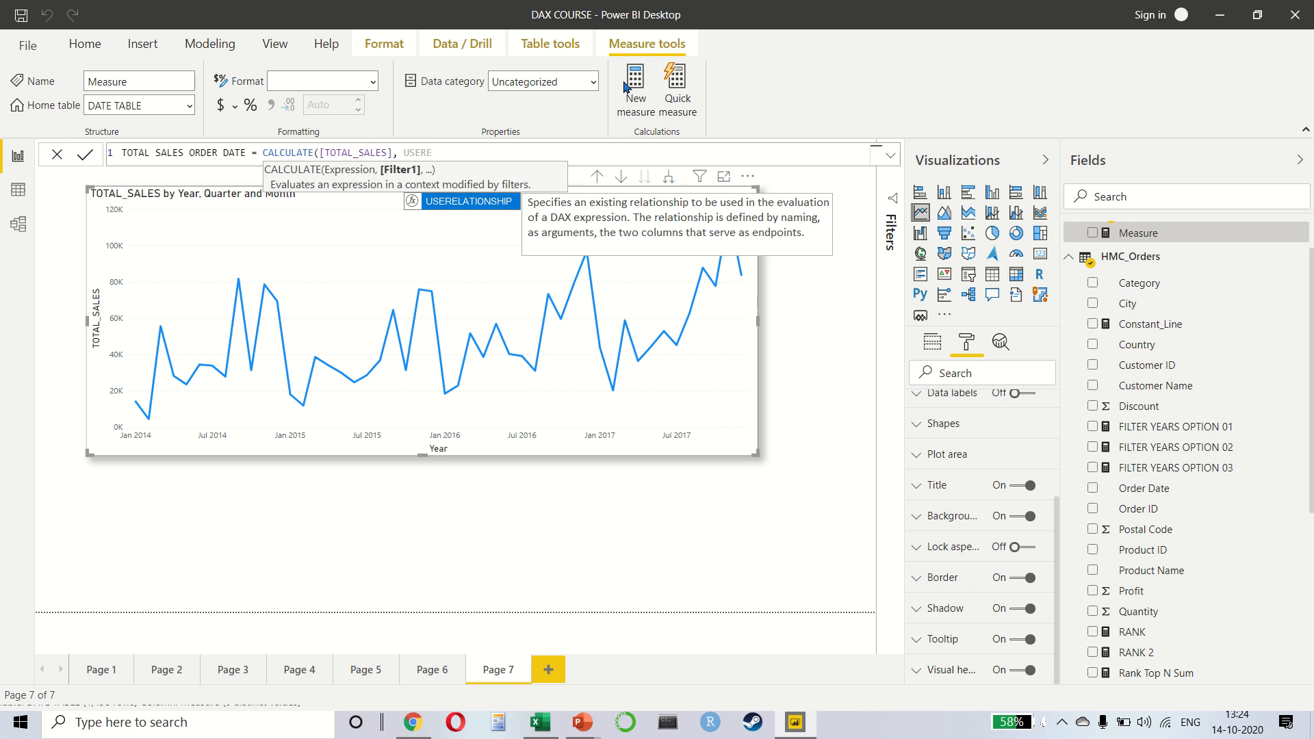
key("Tab")
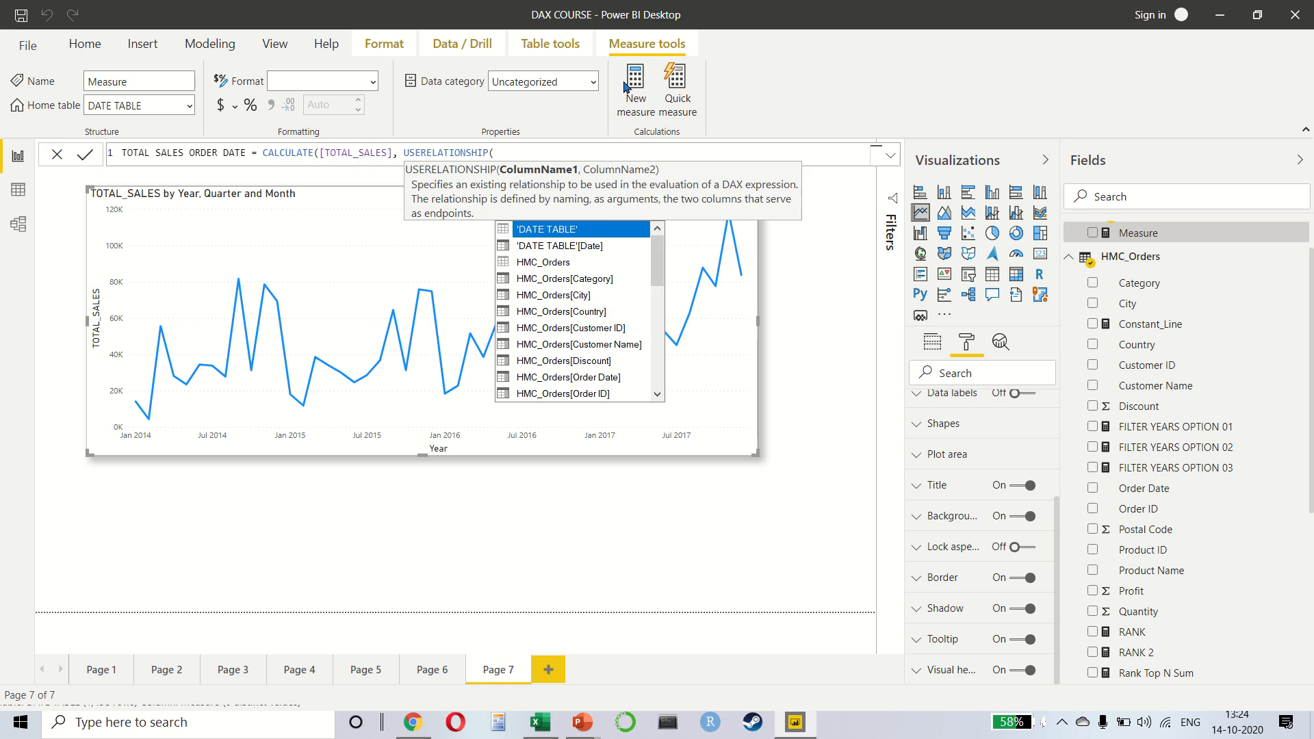
type("HMC_Orders[Order Date]")
key("Tab")
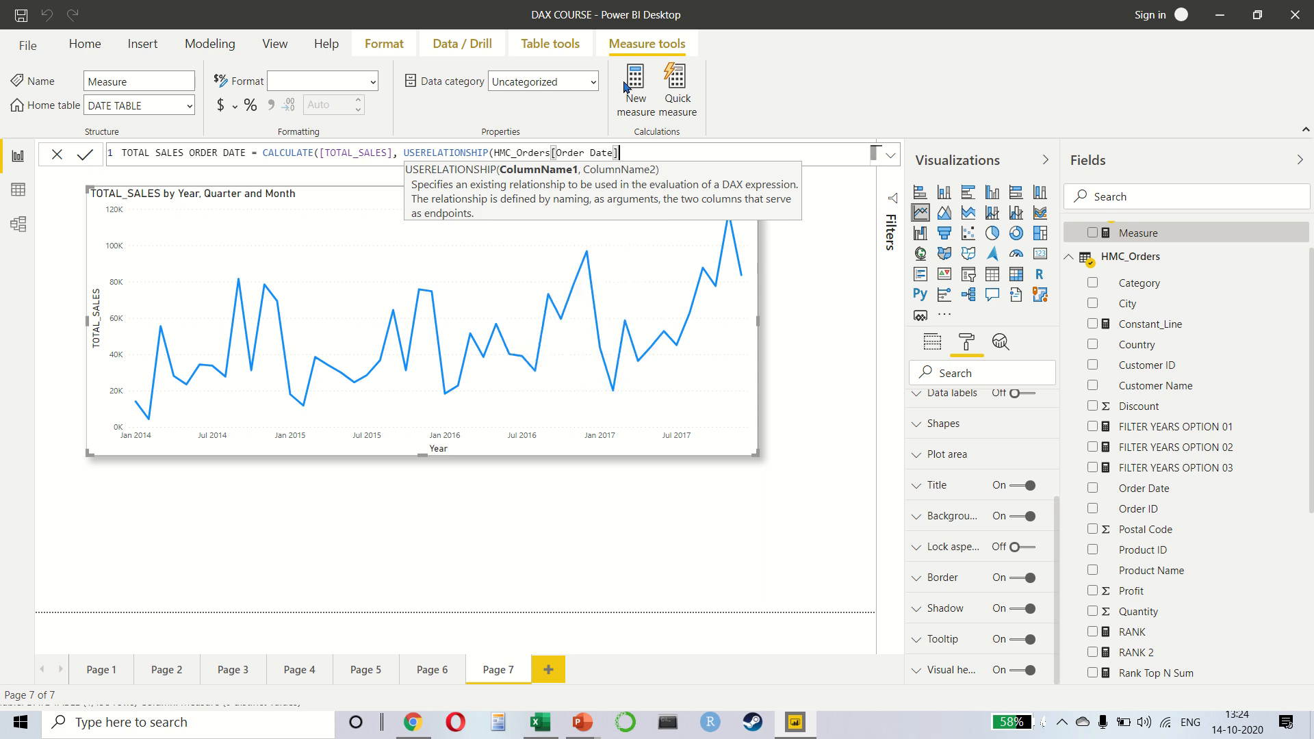
type(", DATE")
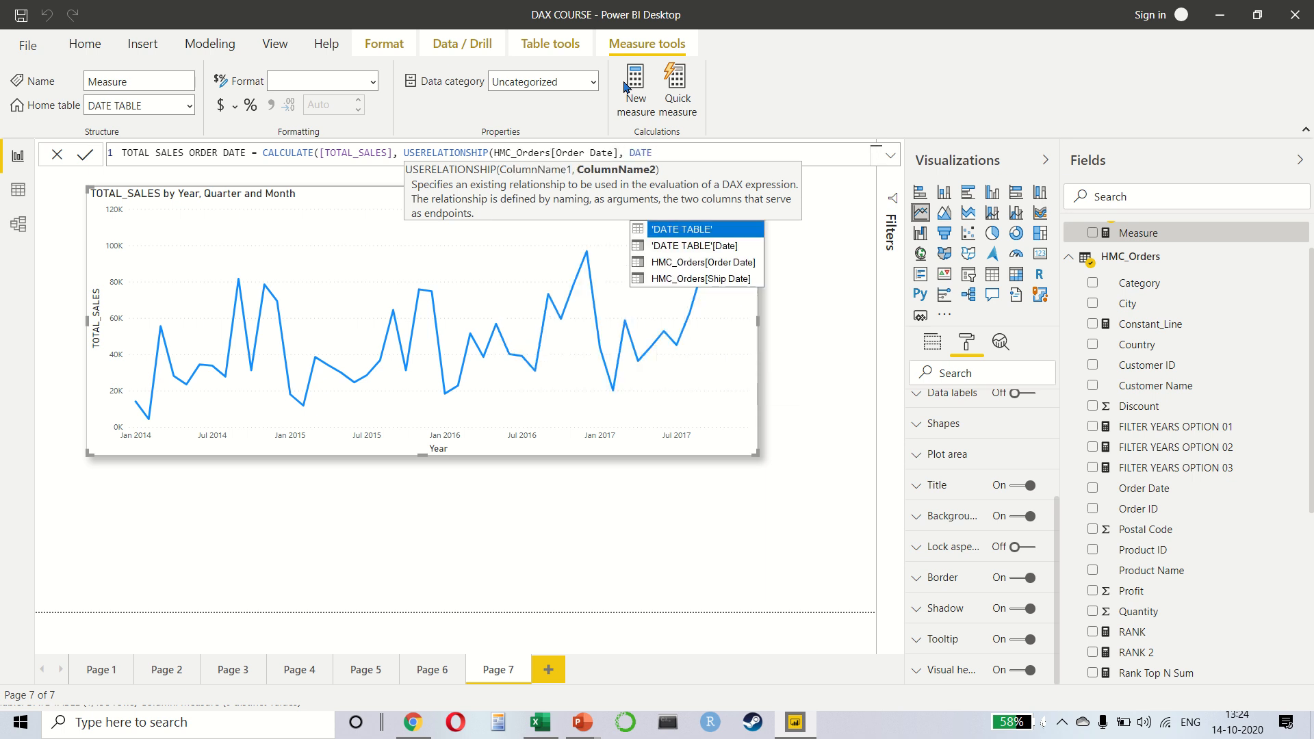
key("Down")
key("Tab")
type(")")
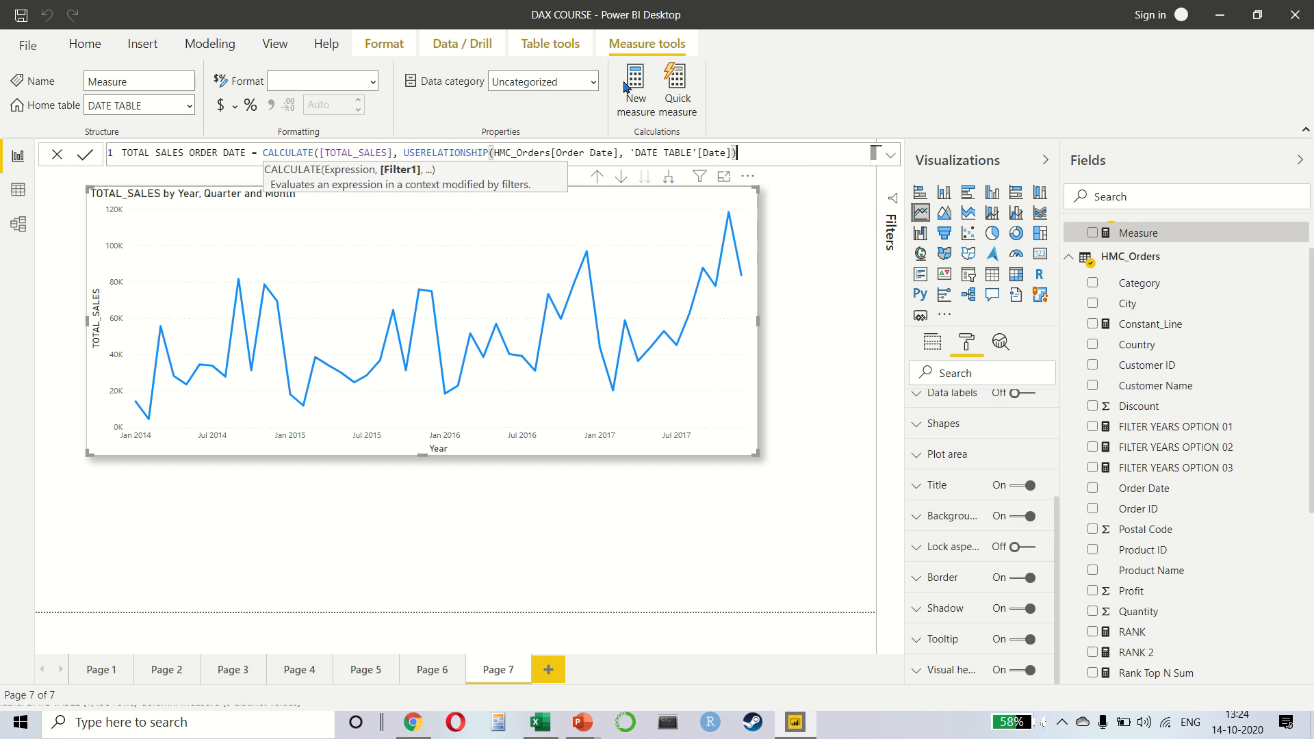
type(")")
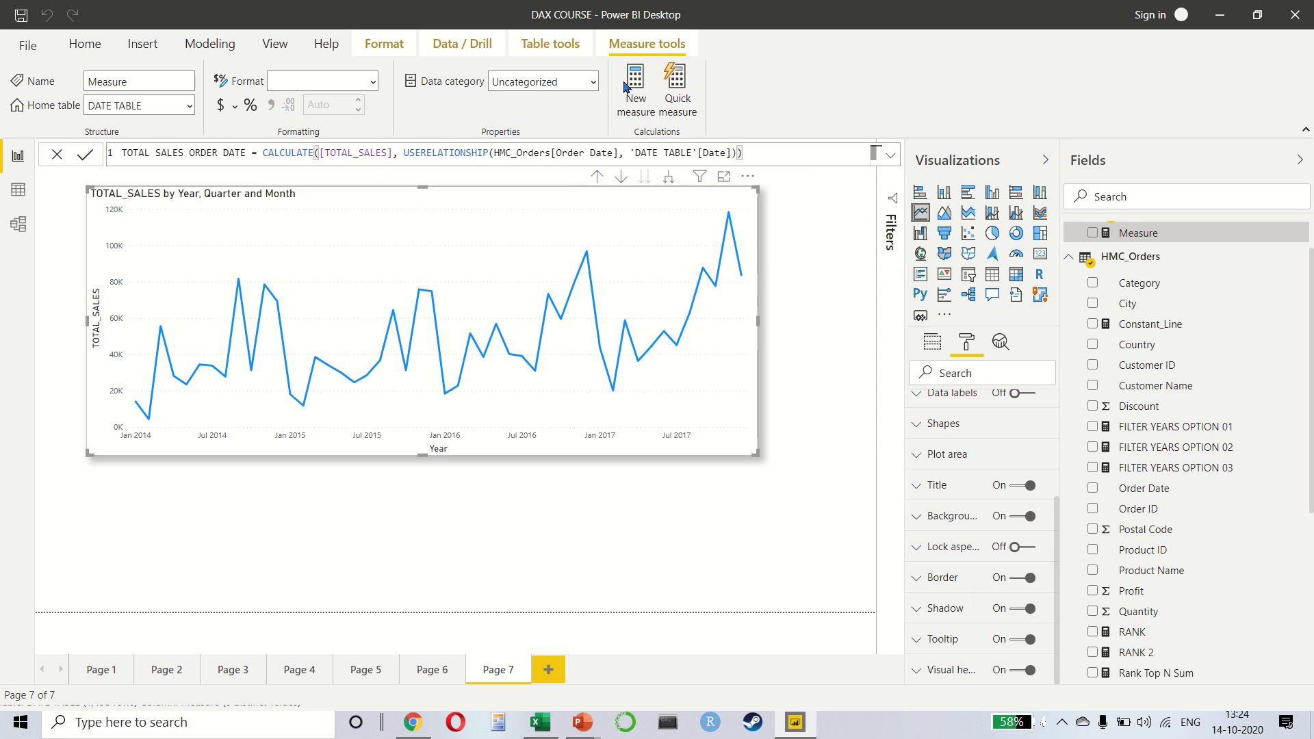
key("Return")
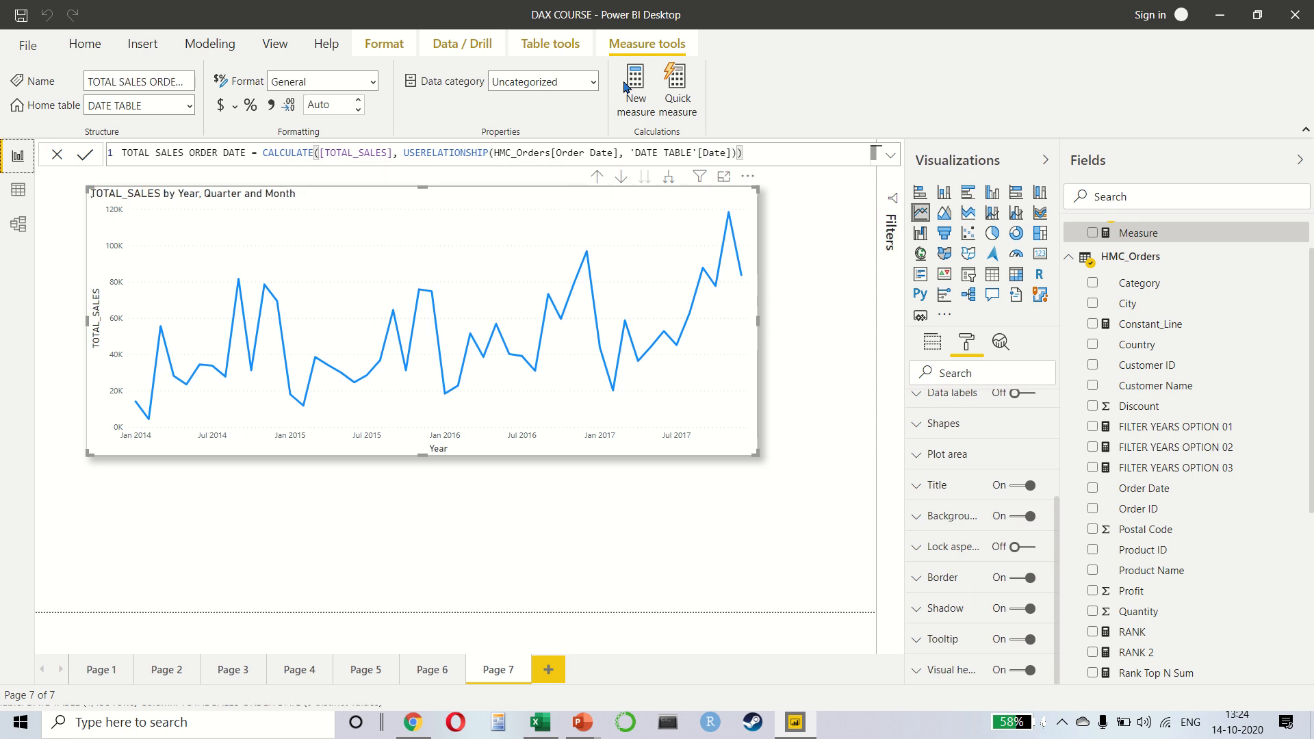
Step: Replace TOTAL_SALES in the line chart's values with the TOTAL SALES ORDER DATE measure
left_click(931, 343)
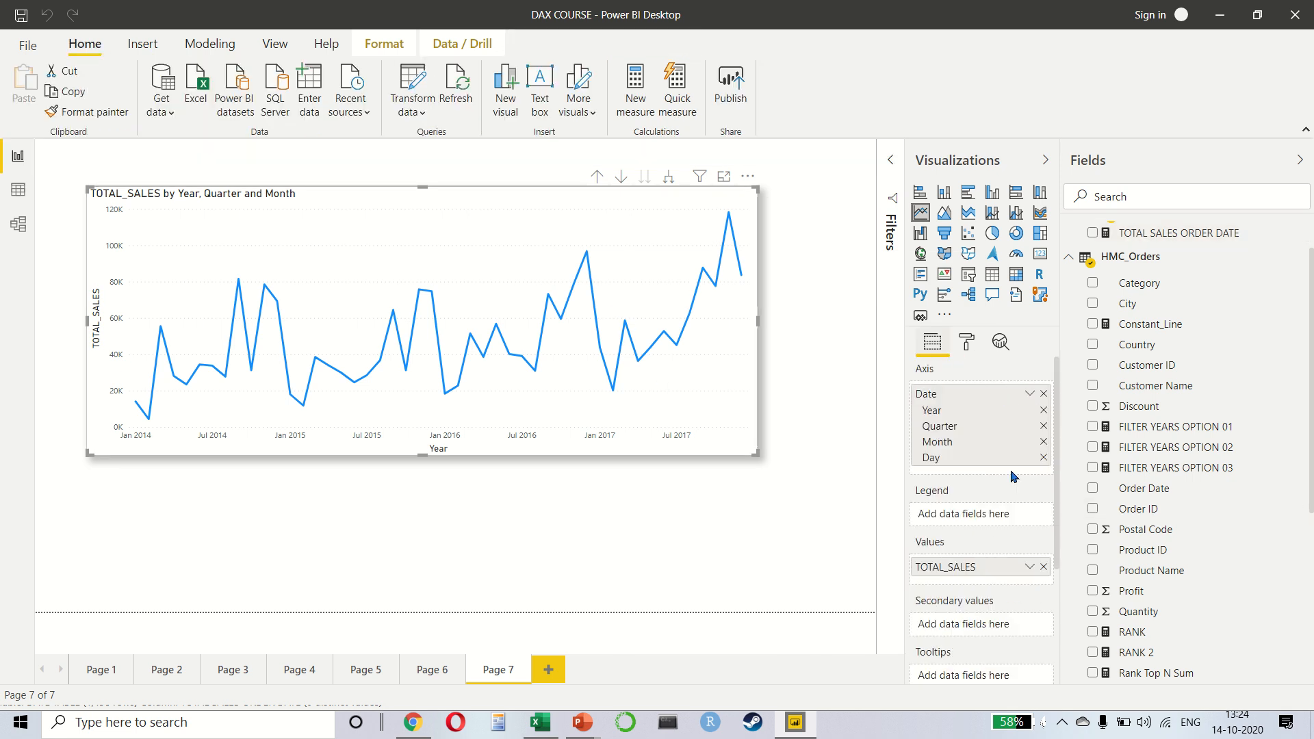
left_click(1044, 566)
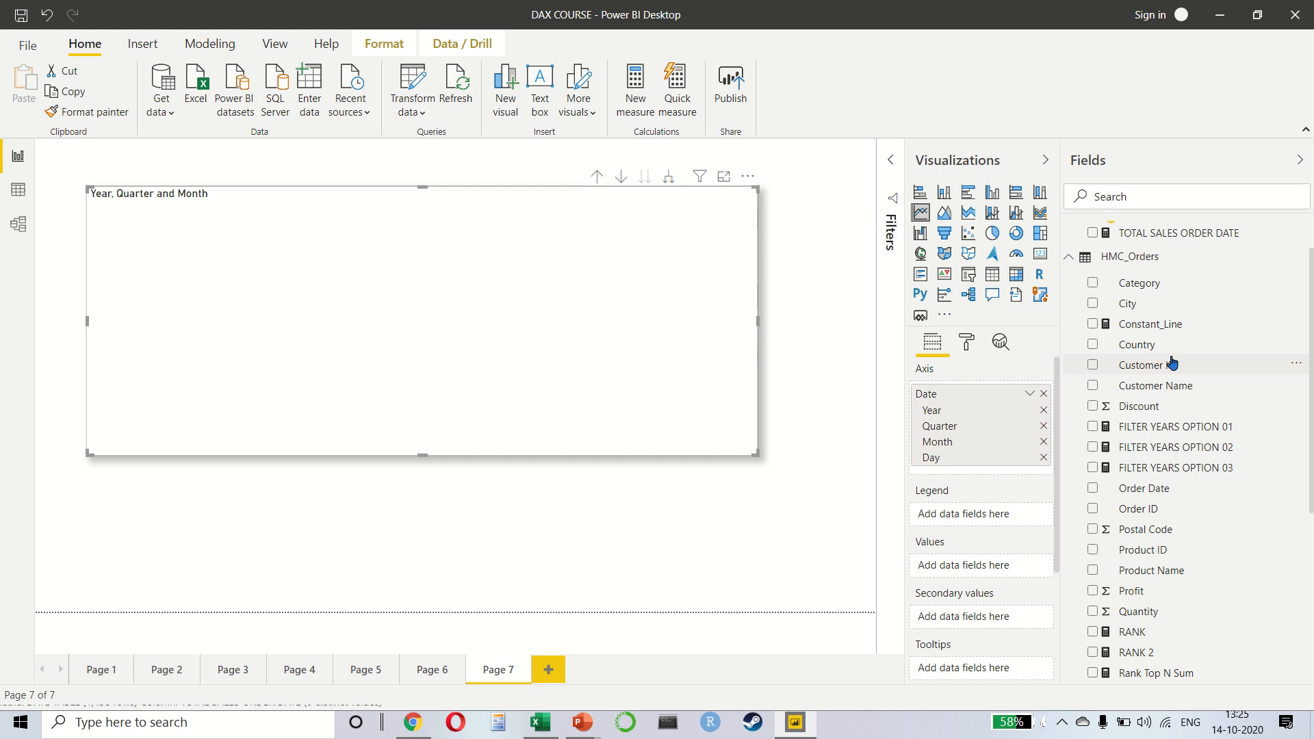
scroll(1172, 360, "up", 1)
mouse_move(1167, 283)
left_mouse_down()
mouse_move(897, 504)
mouse_move(921, 566)
mouse_move(944, 566)
left_mouse_up()
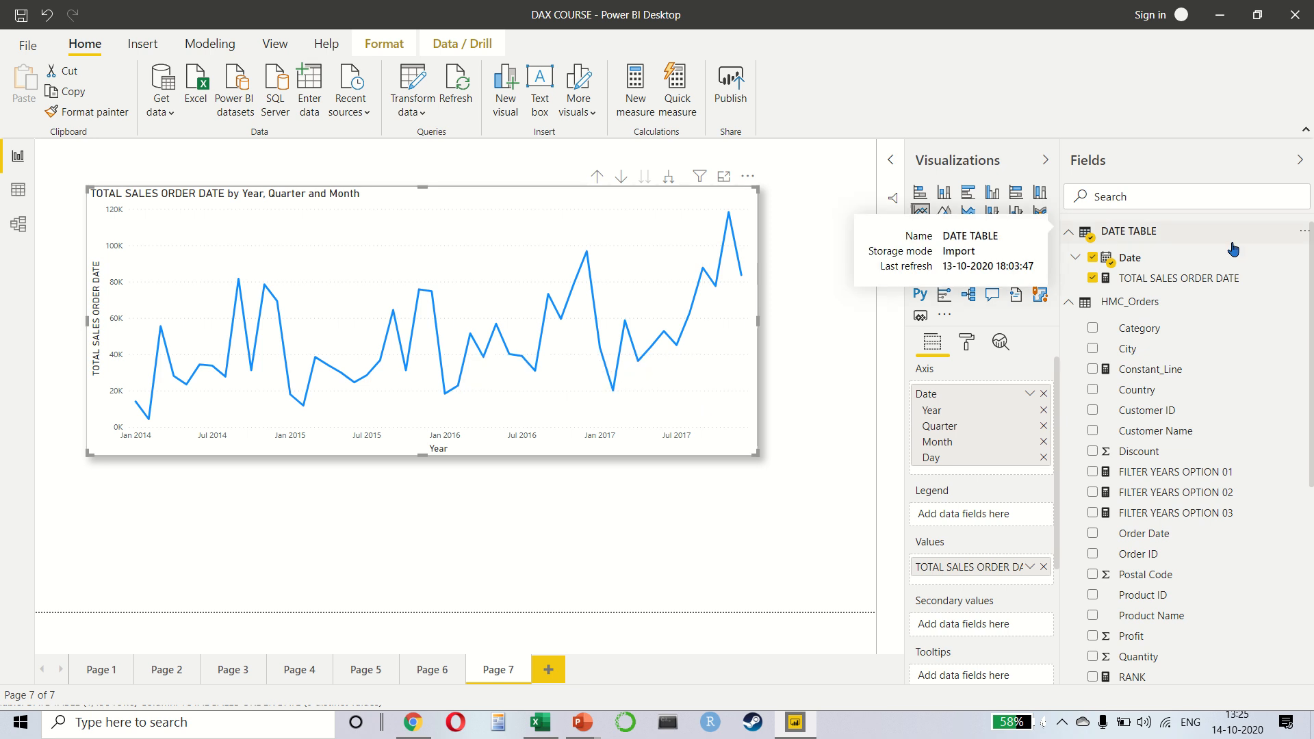
Step: Copy the whole TOTAL SALES ORDER DATE formula into a new measure in DATE TABLE
left_click(1215, 278)
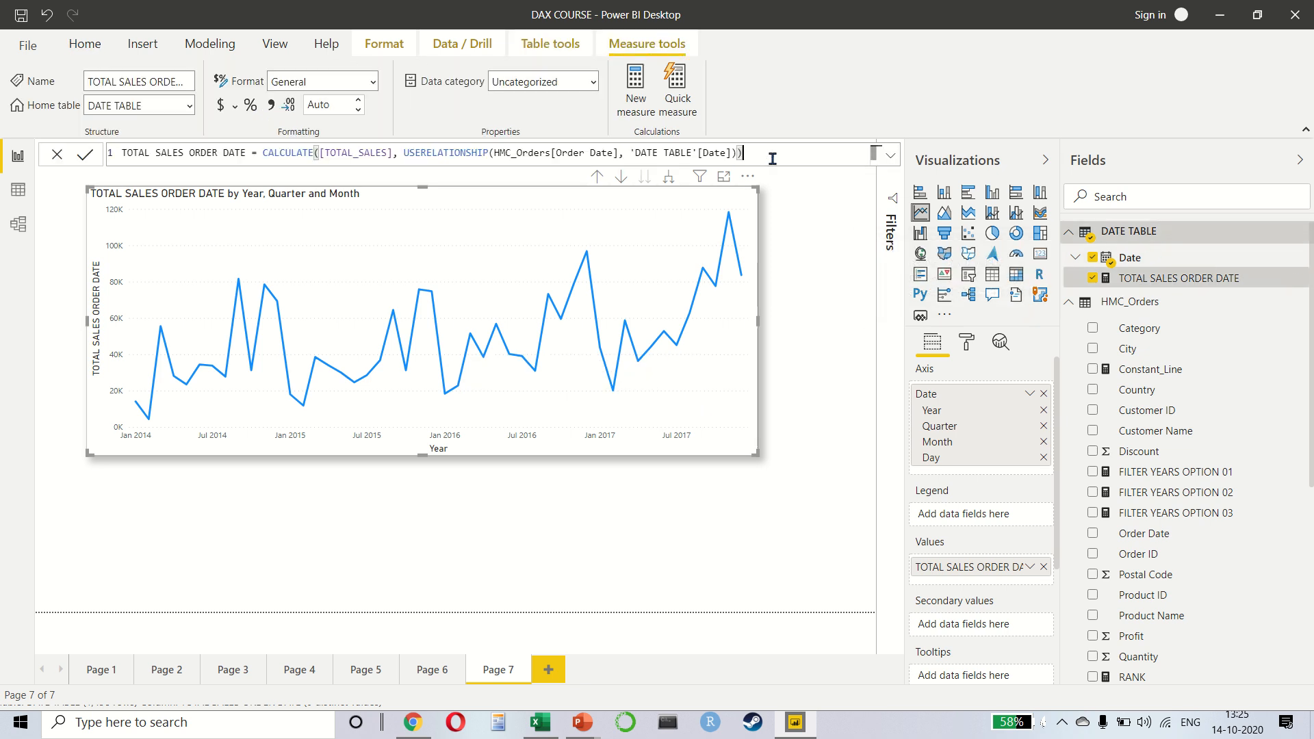
key("ctrl+a")
key("ctrl+c")
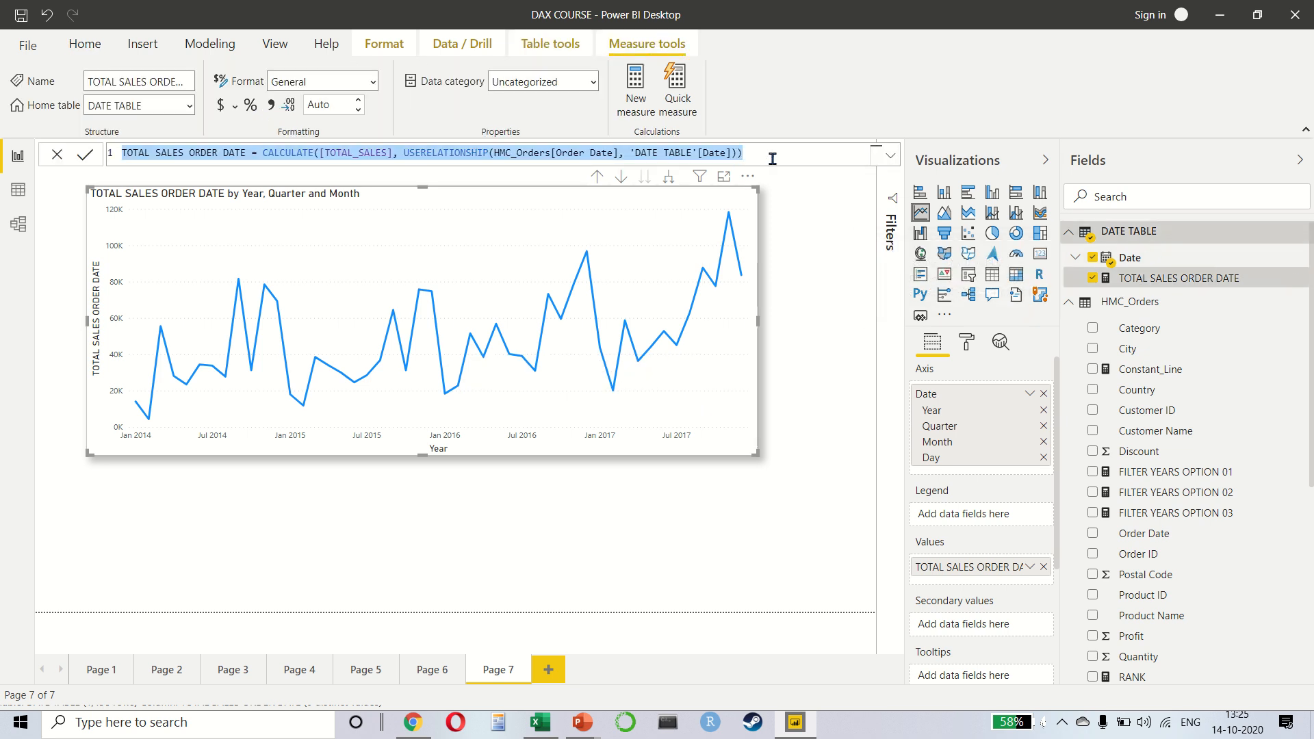
left_click(647, 86)
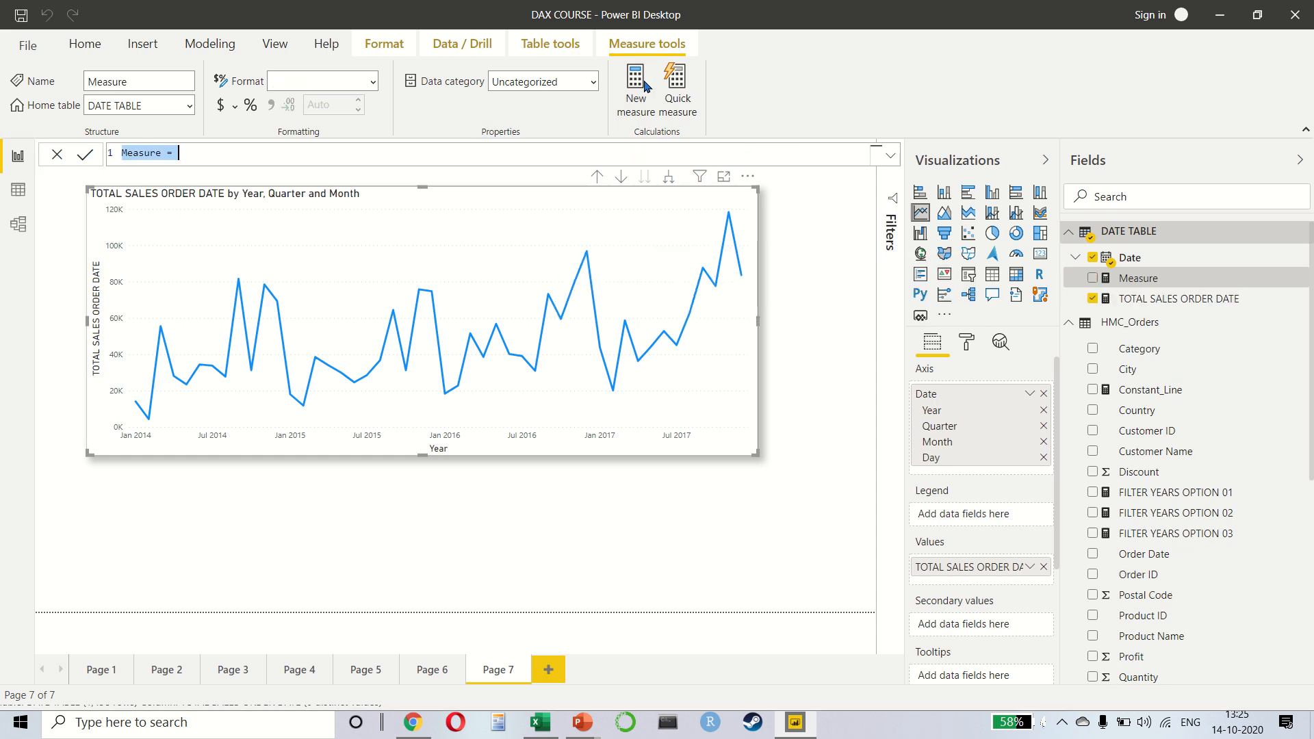
key("ctrl+v")
Step: Change the copied measure's name in the formula to TOTAL SALES SHIP DATE
key("Home")
key("ctrl+Right")
key("ctrl+Right")
key("ctrl+Right")
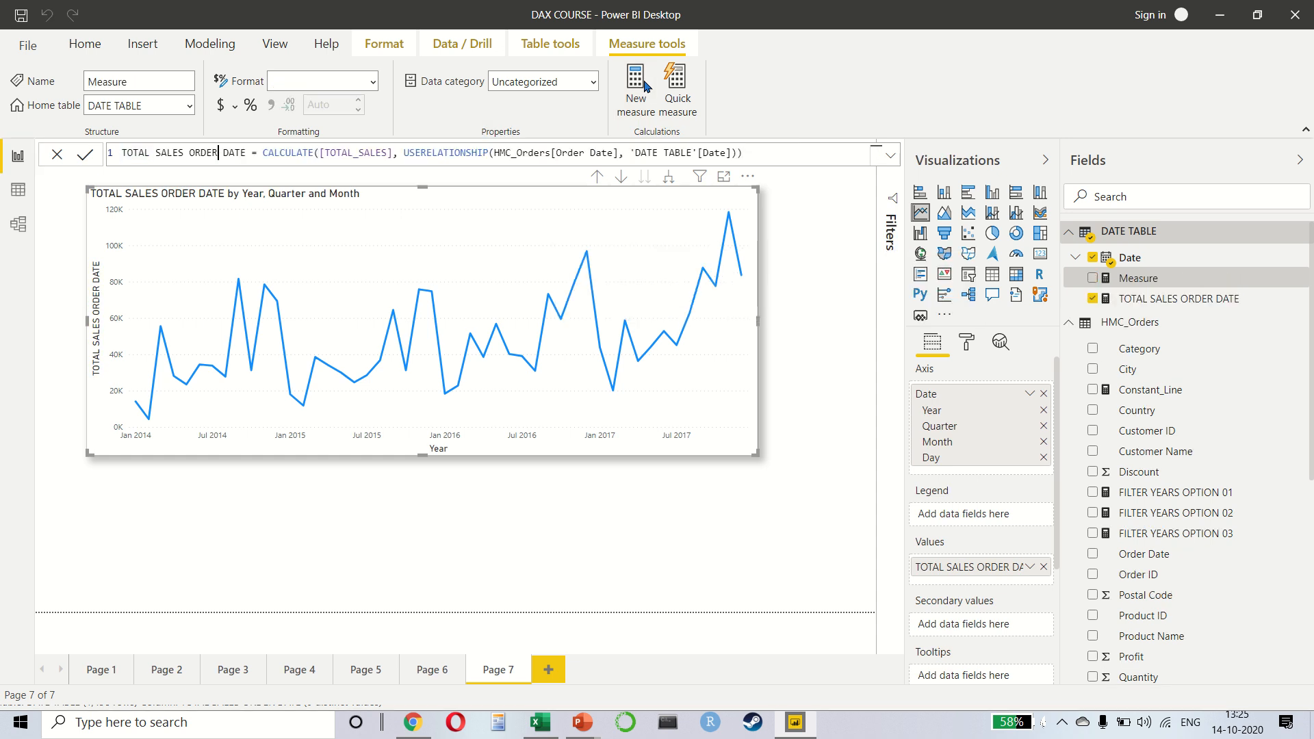
key("ctrl+Left")
key("ctrl+shift+Right")
key("shift+Left")
type("SHIP")
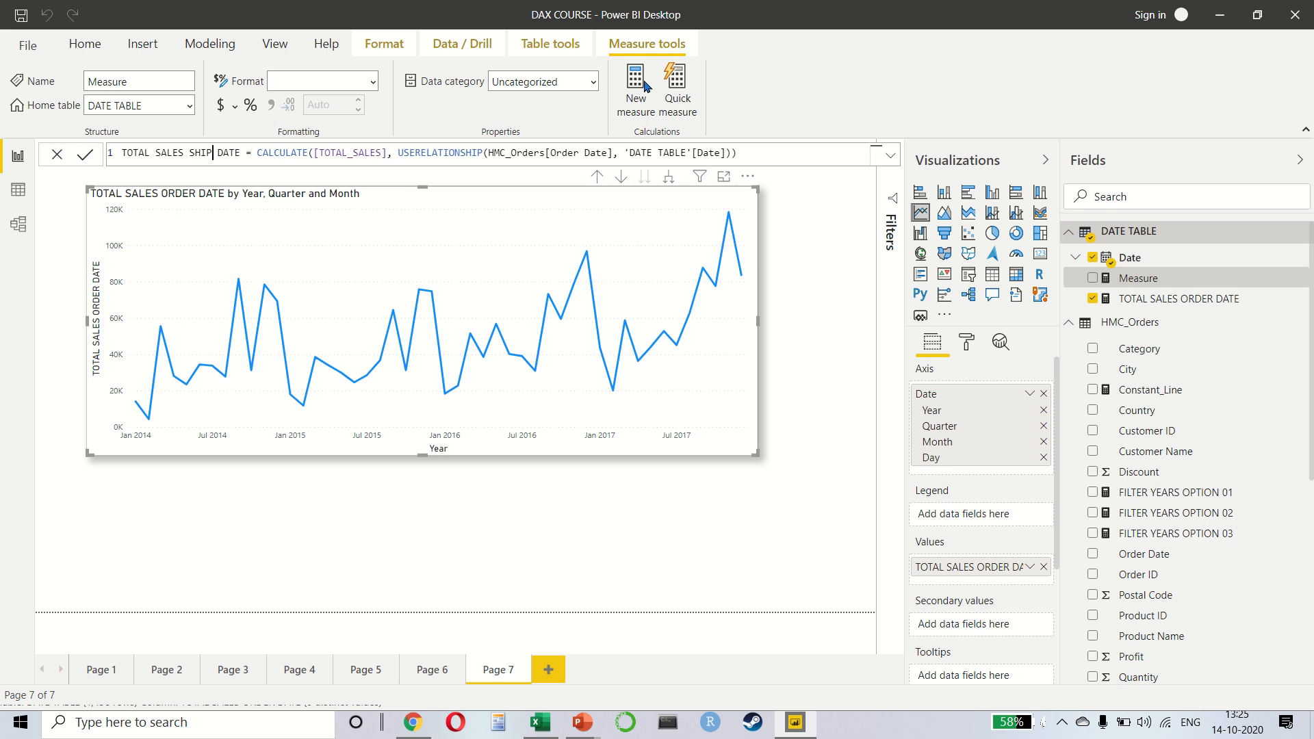
Step: Replace the first USERELATIONSHIP column in the ship date measure with HMC_Orders[Ship Date]
key("ctrl+Right")
key("ctrl+Right")
key("ctrl+Right")
key("ctrl+Right")
key("ctrl+Right")
key("ctrl+Right")
key("ctrl+Right")
key("ctrl+Right")
key("ctrl+Left")
key("ctrl+Left")
key("ctrl+Left")
key("ctrl+Left")
key("ctrl+shift+Left")
type("sHIP")
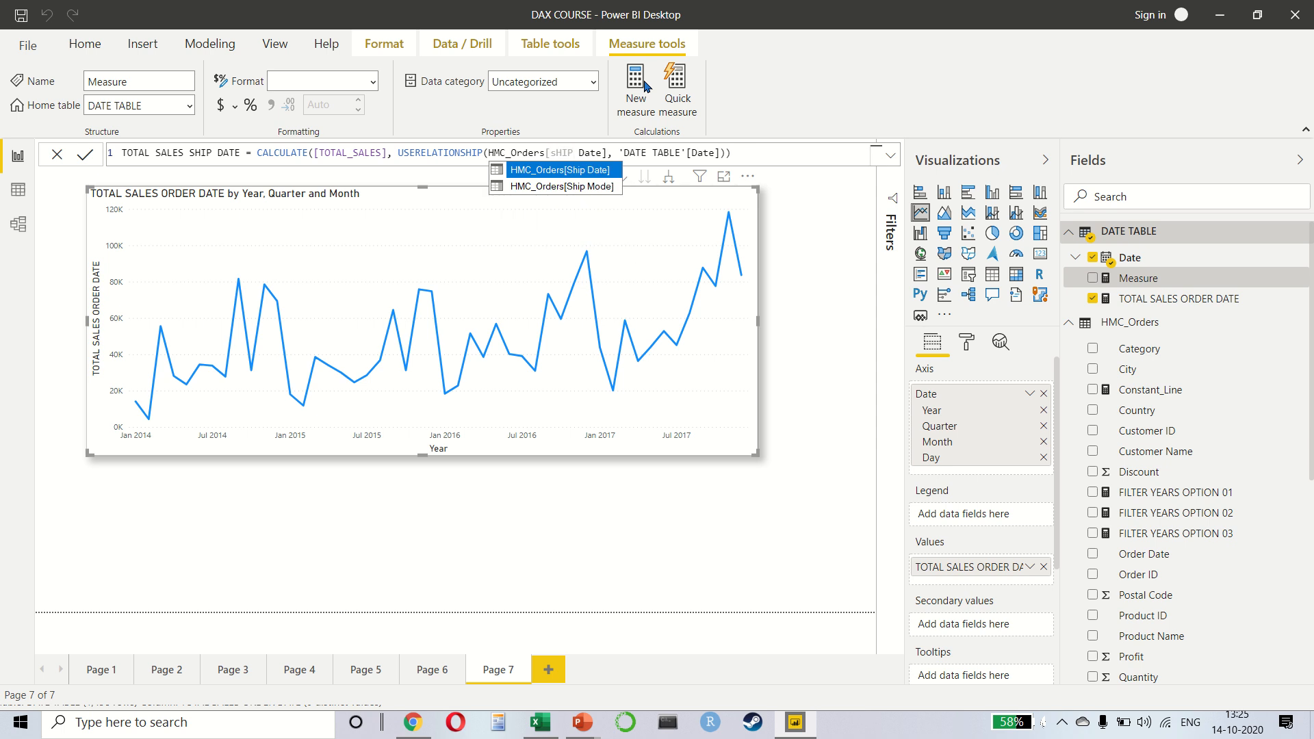
key("Tab")
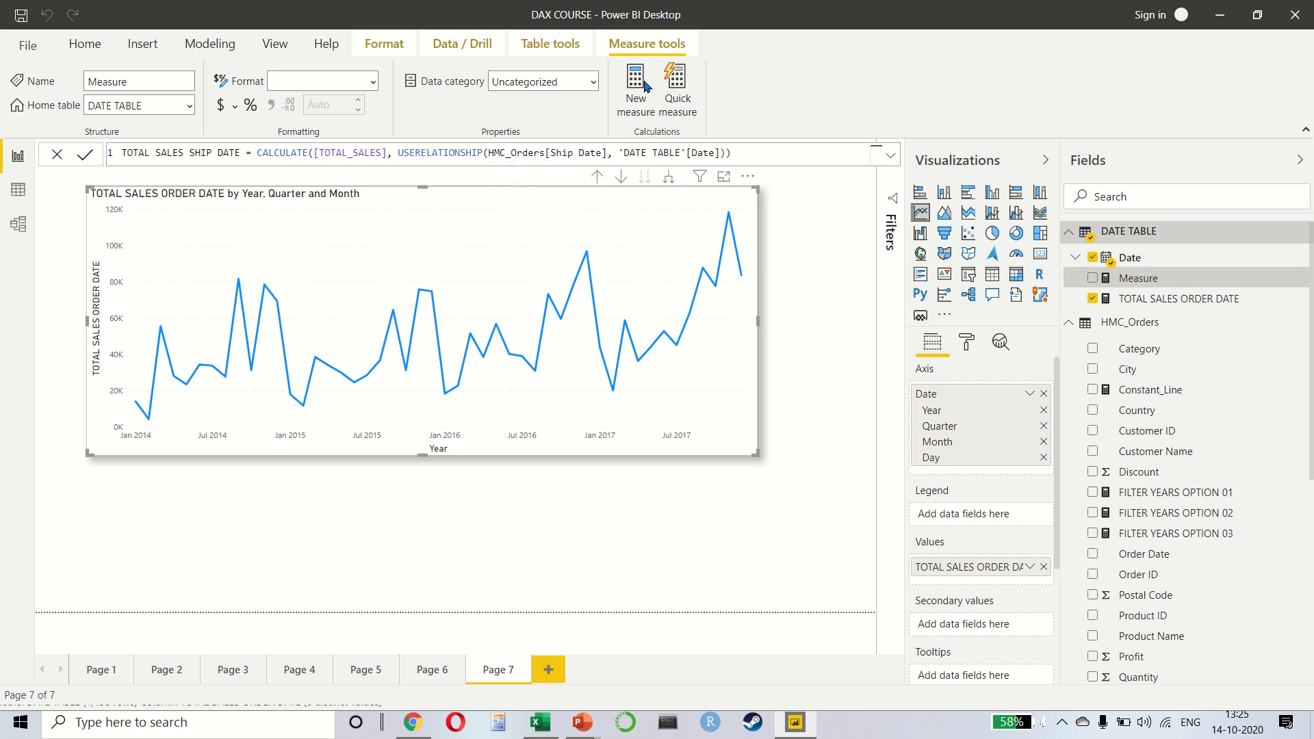
Step: Save the TOTAL SALES SHIP DATE measure and add it to the line chart's values alongside the order date measure
key("Return")
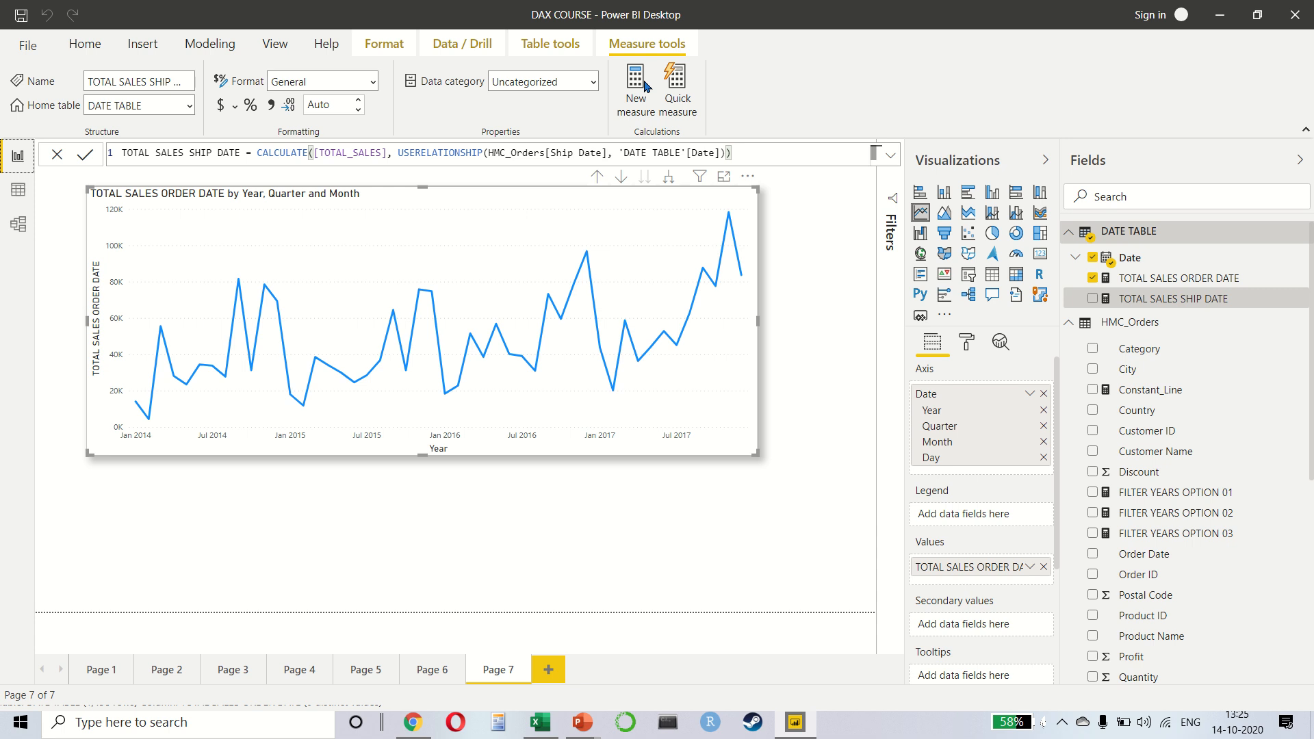
left_click_drag(1175, 299, 1006, 575)
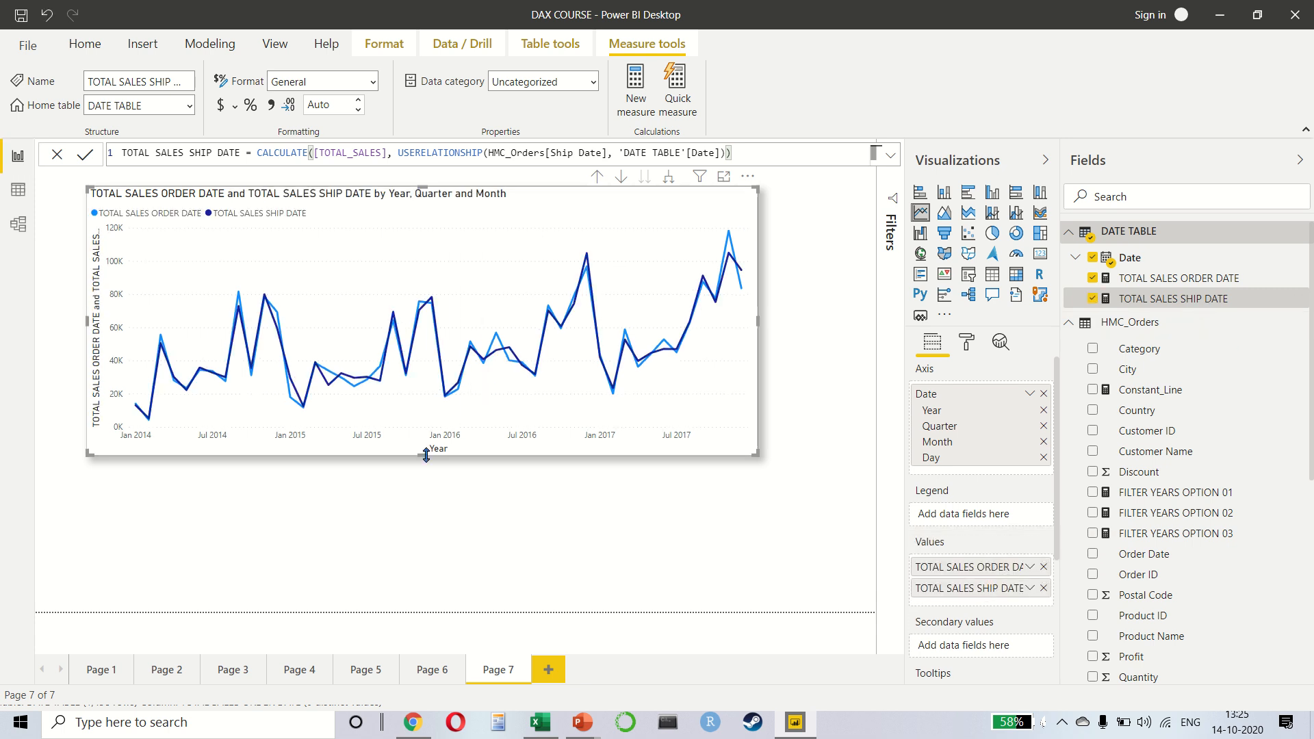
left_click_drag(426, 456, 426, 512)
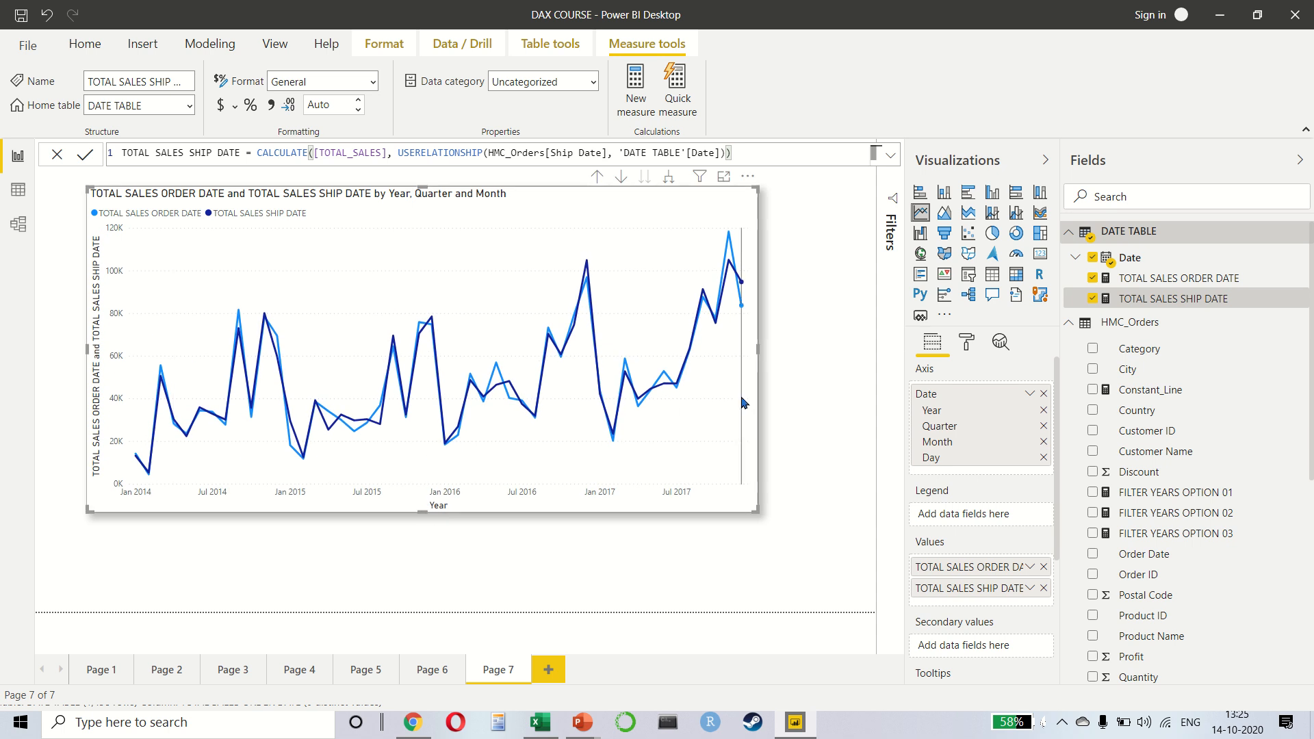
mouse_move(744, 403)
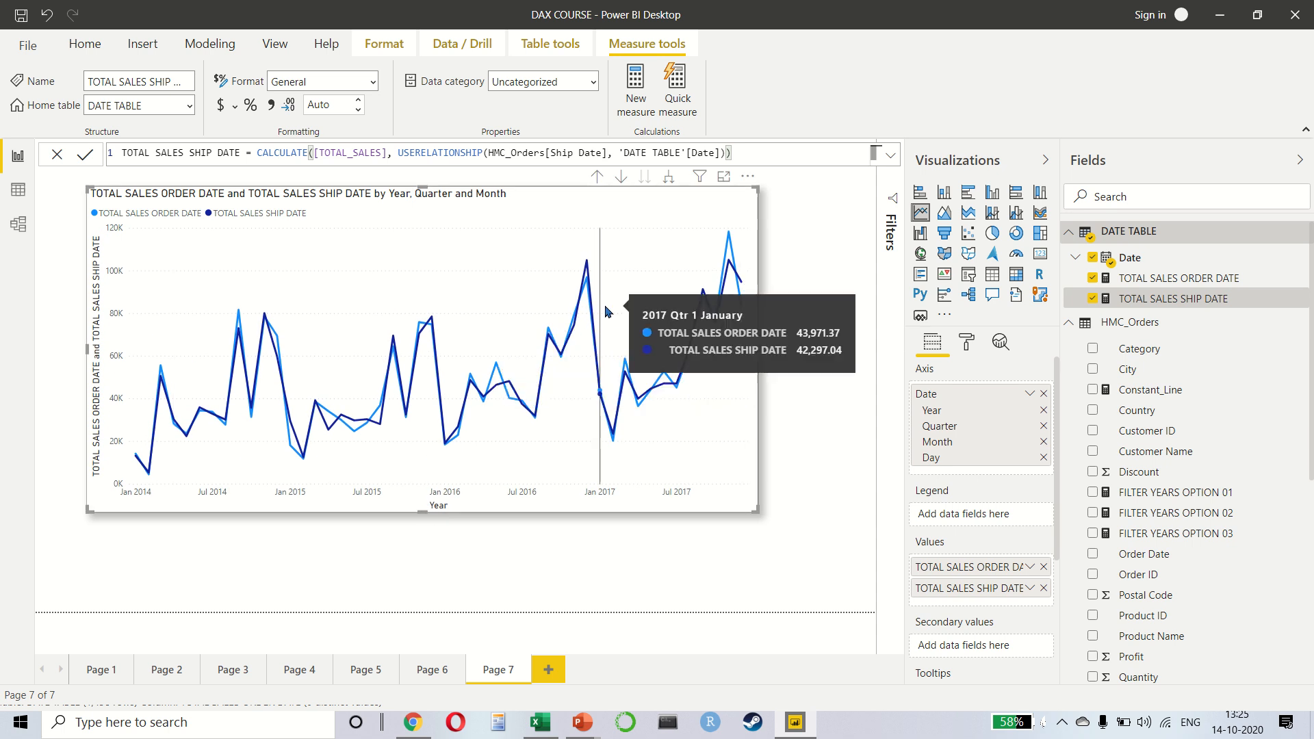
mouse_move(592, 283)
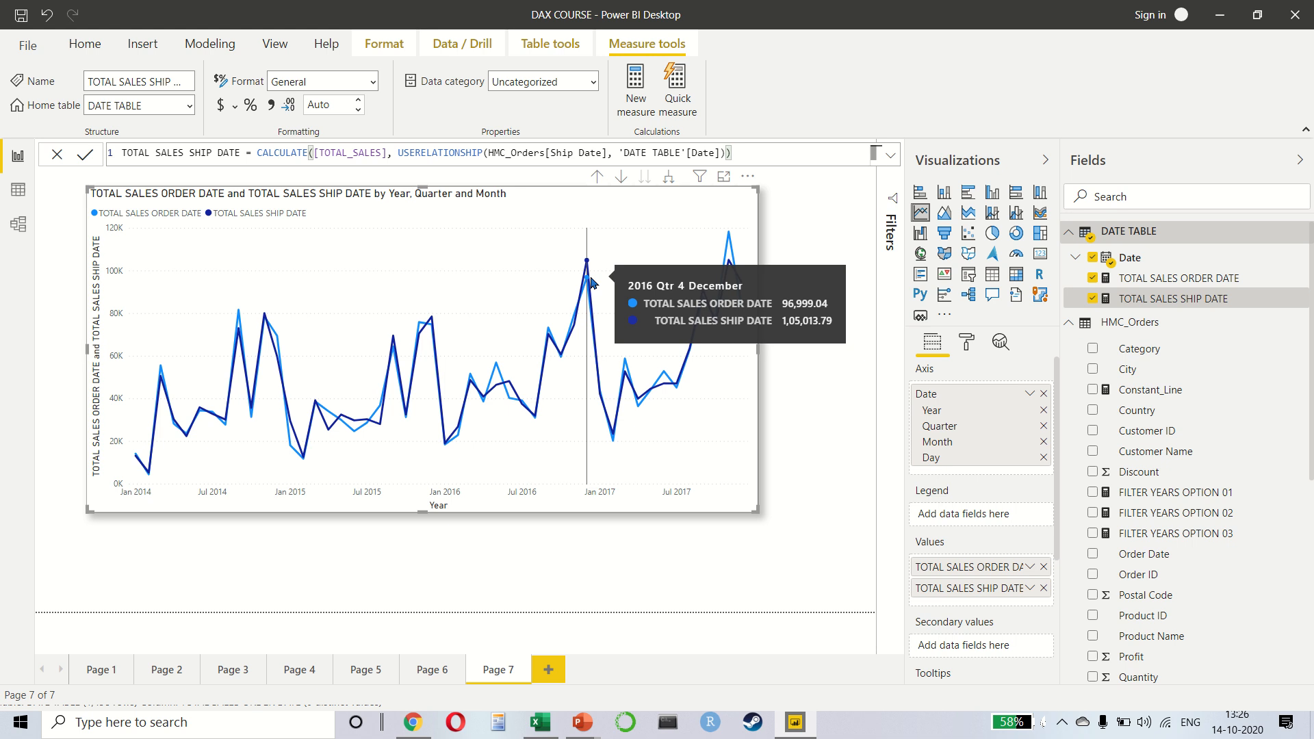
Step: Shorten the line chart and place a duplicate of it directly below the original
left_click_drag(422, 511, 450, 376)
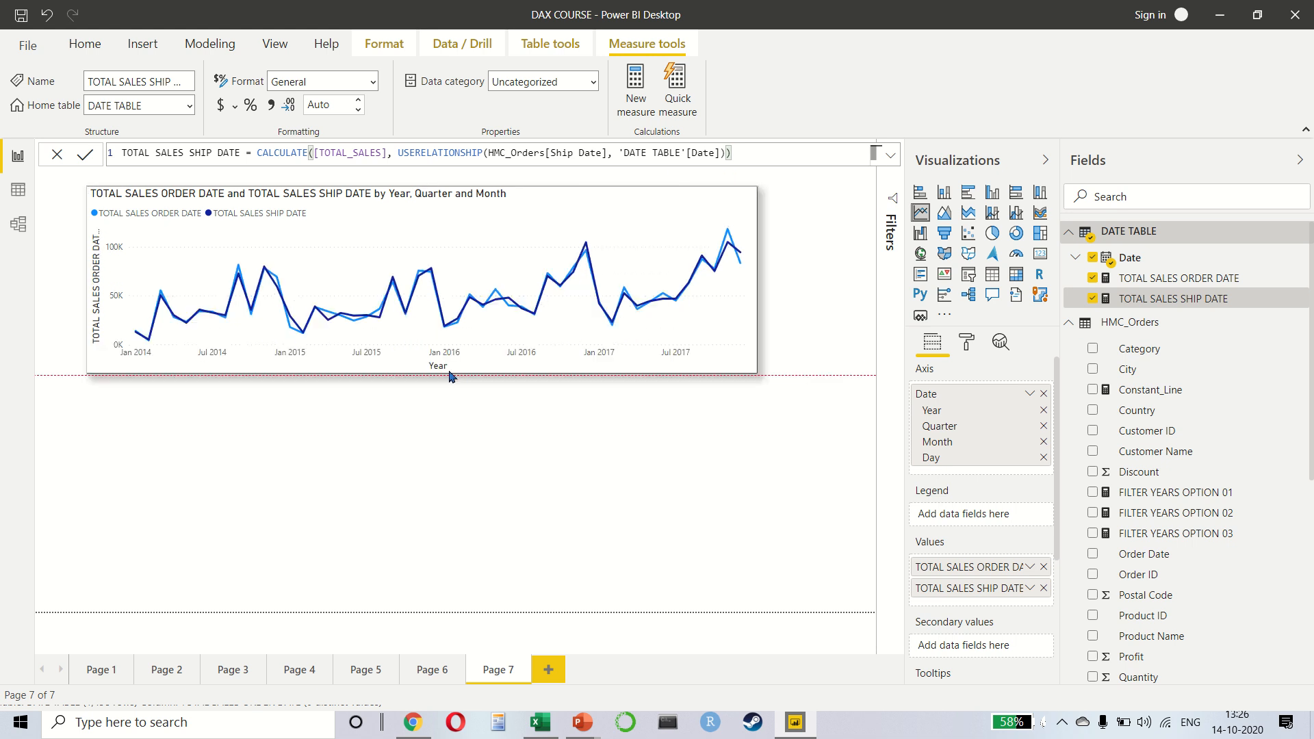
left_click(532, 223)
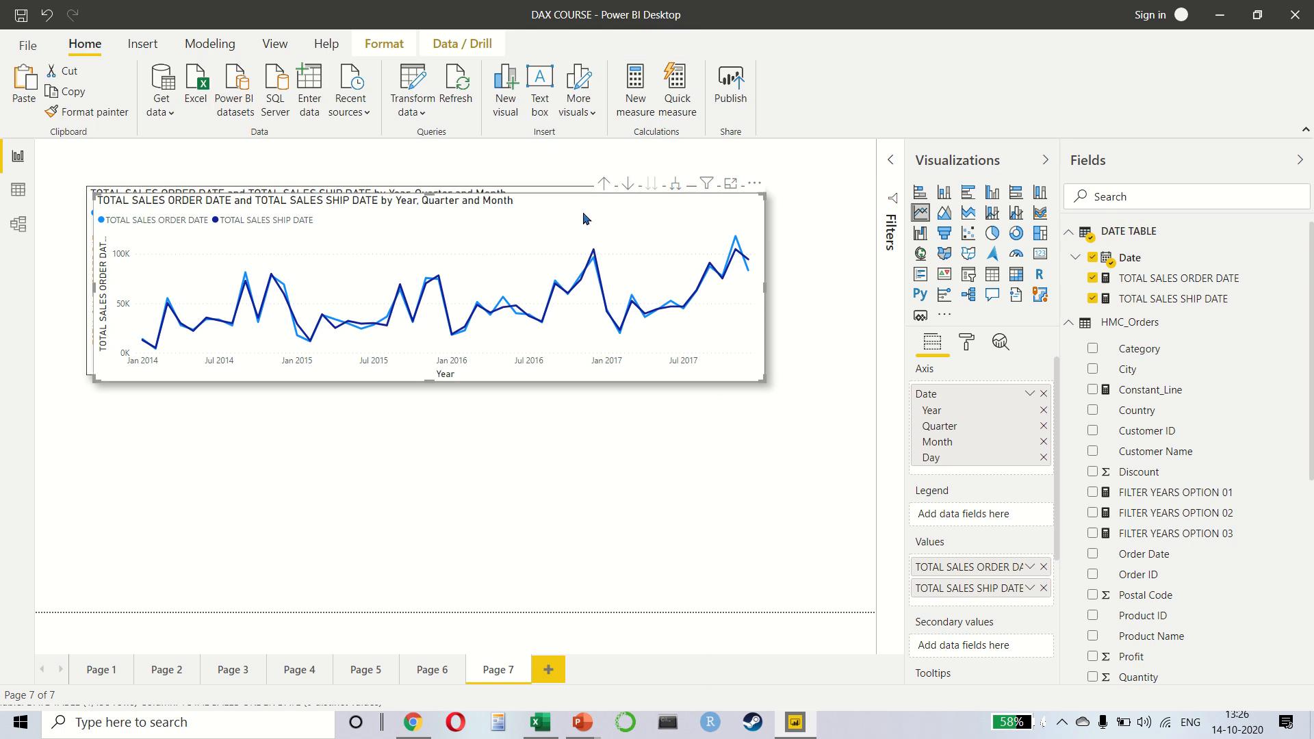
key("ctrl+c")
key("ctrl+v")
left_click_drag(577, 413, 577, 417)
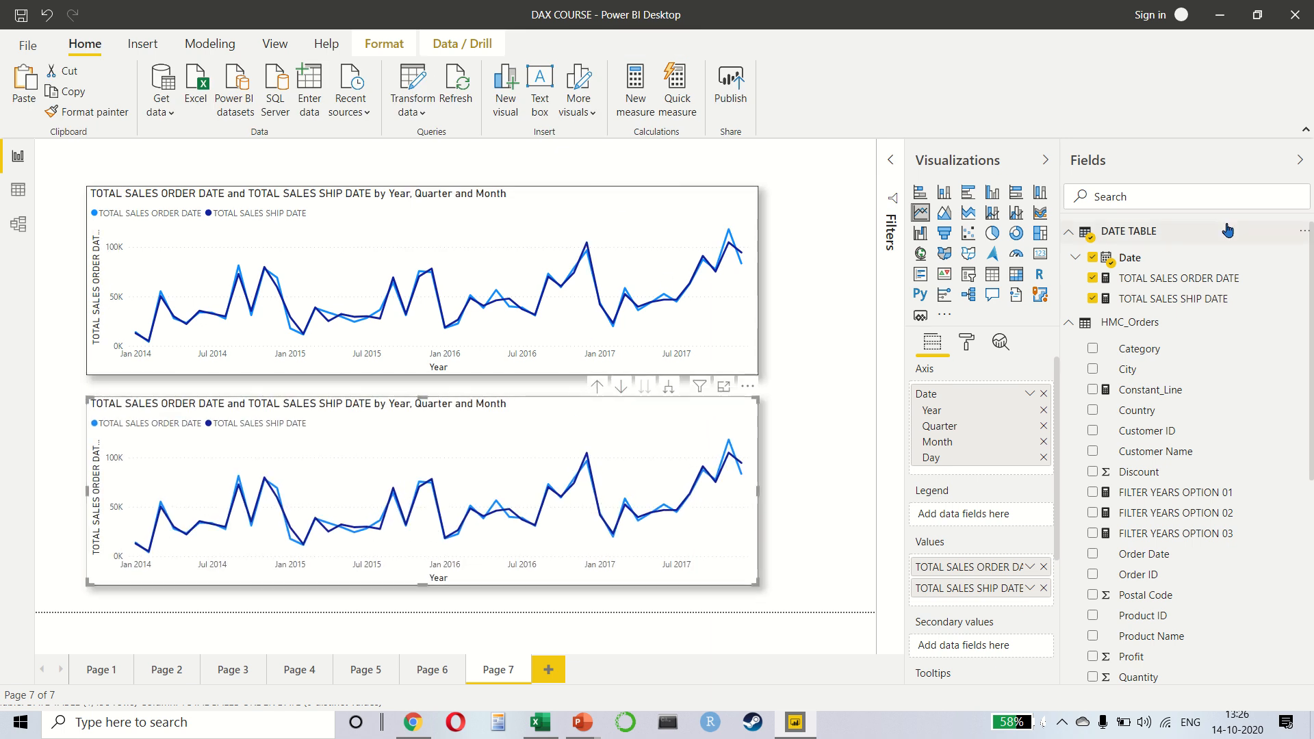
Step: Write a new DIFF INVENTORY measure in DATE TABLE that subtracts [TOTAL SALES SHIP DATE] from [TOTAL SALES ORDER DATE]
left_click(624, 98)
type("DIF")
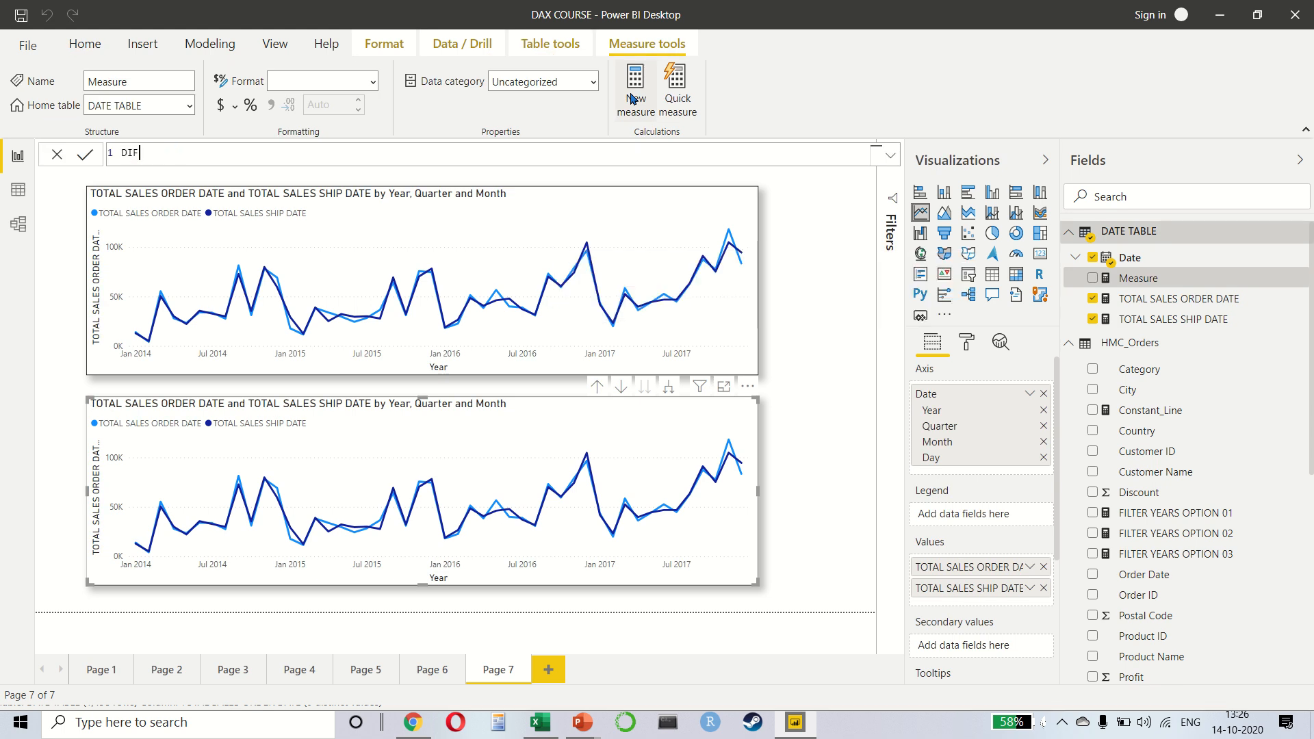
type("F INVENTORY")
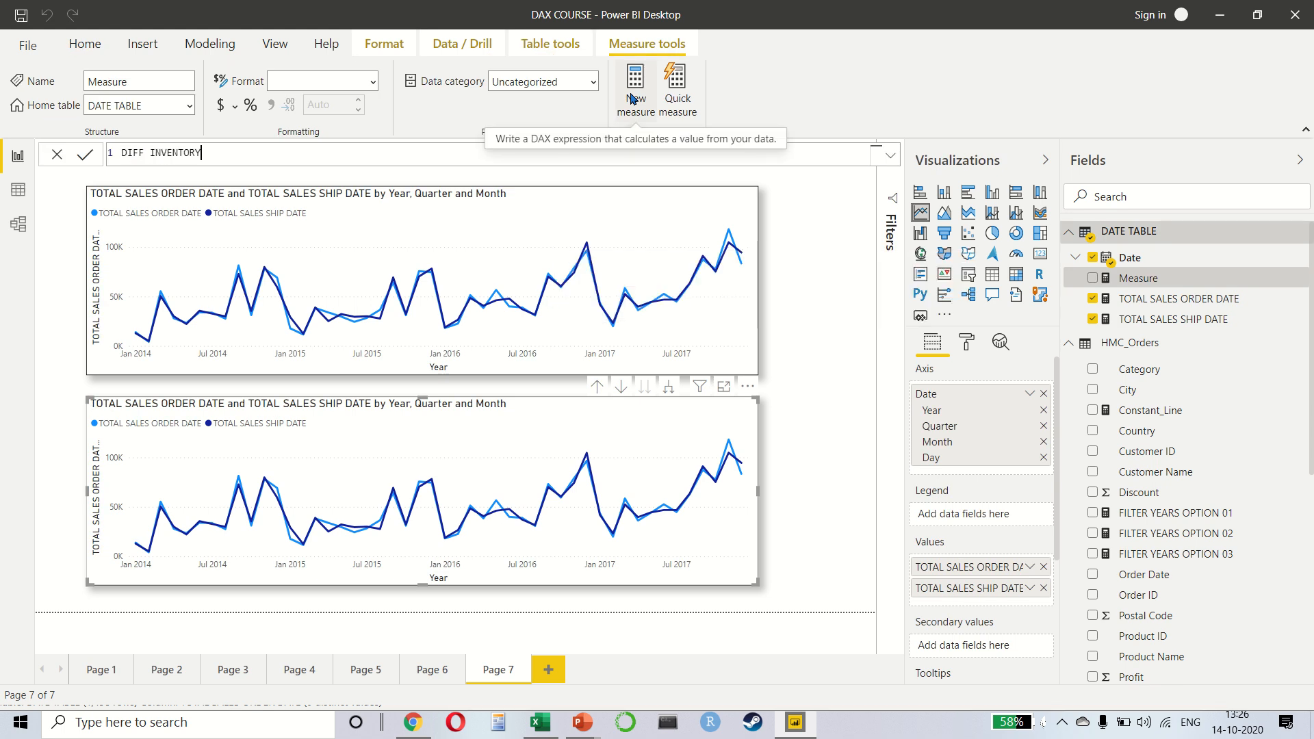
type(" = ORDER")
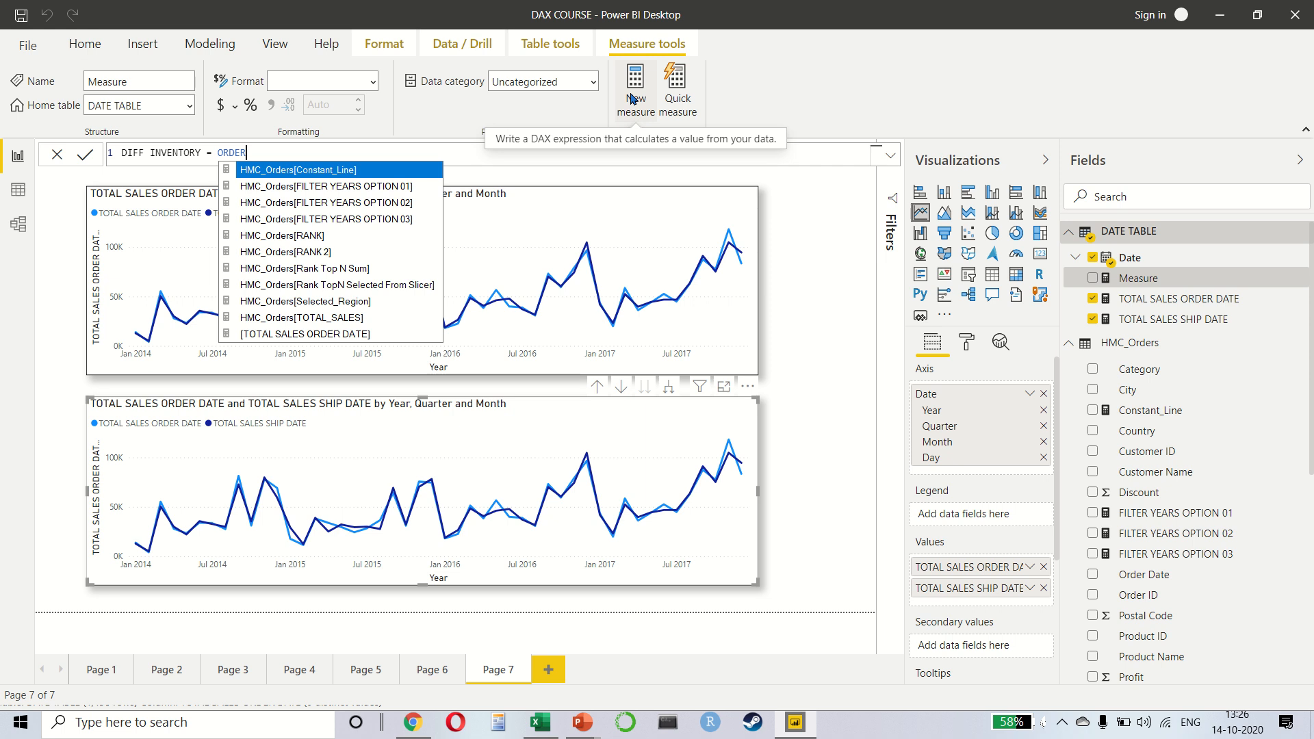
type(" DATE")
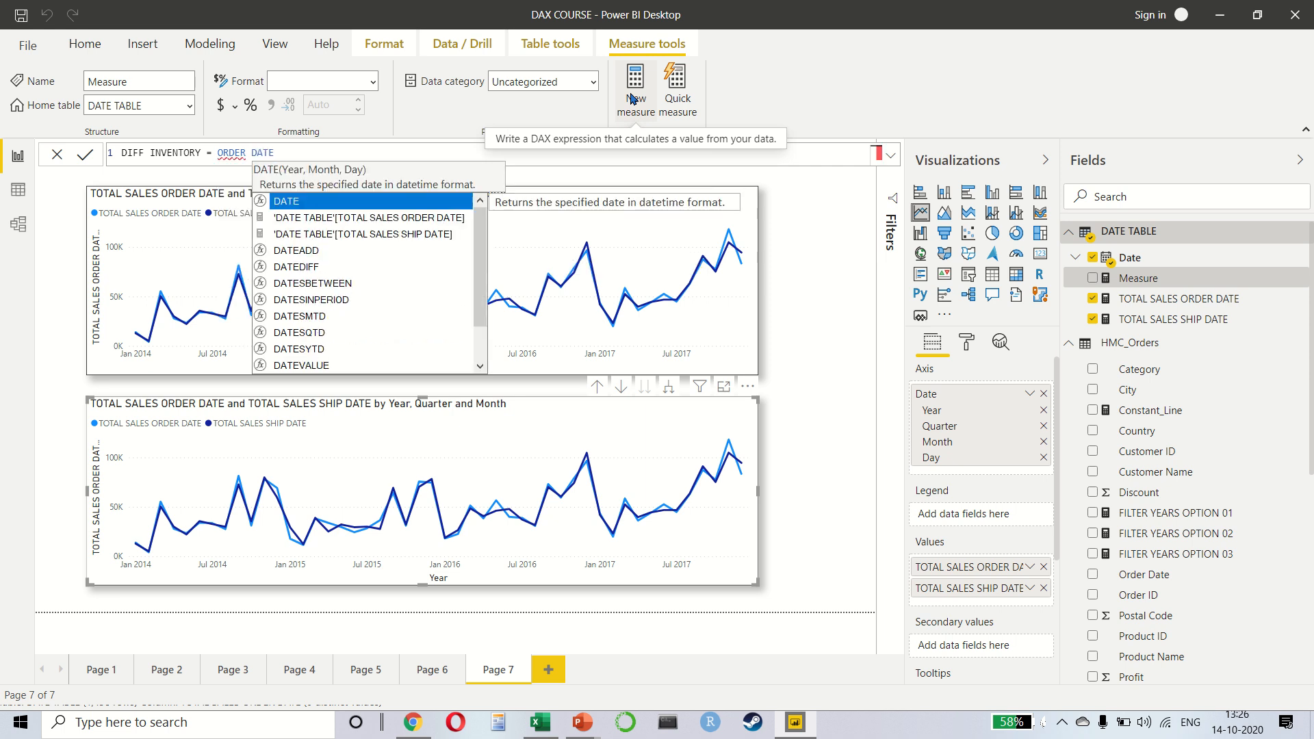
key("Down")
key("Tab")
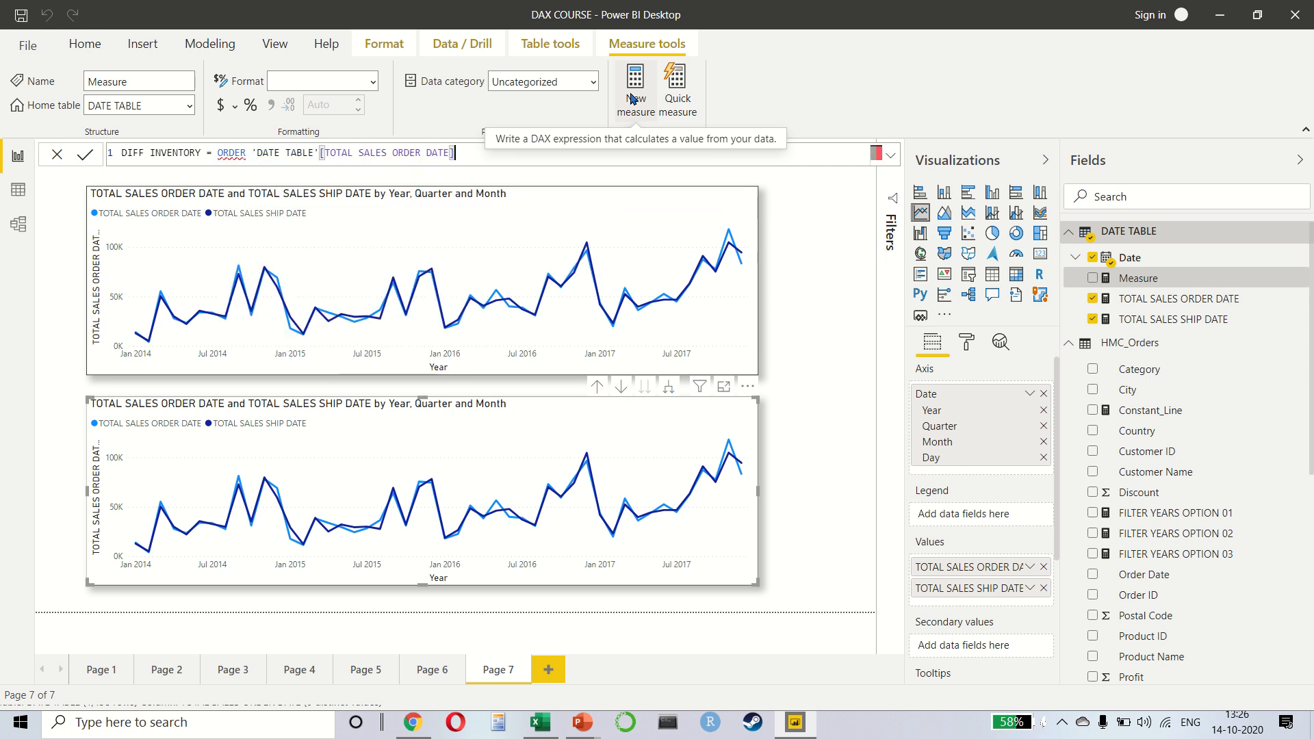
type("- SHIP")
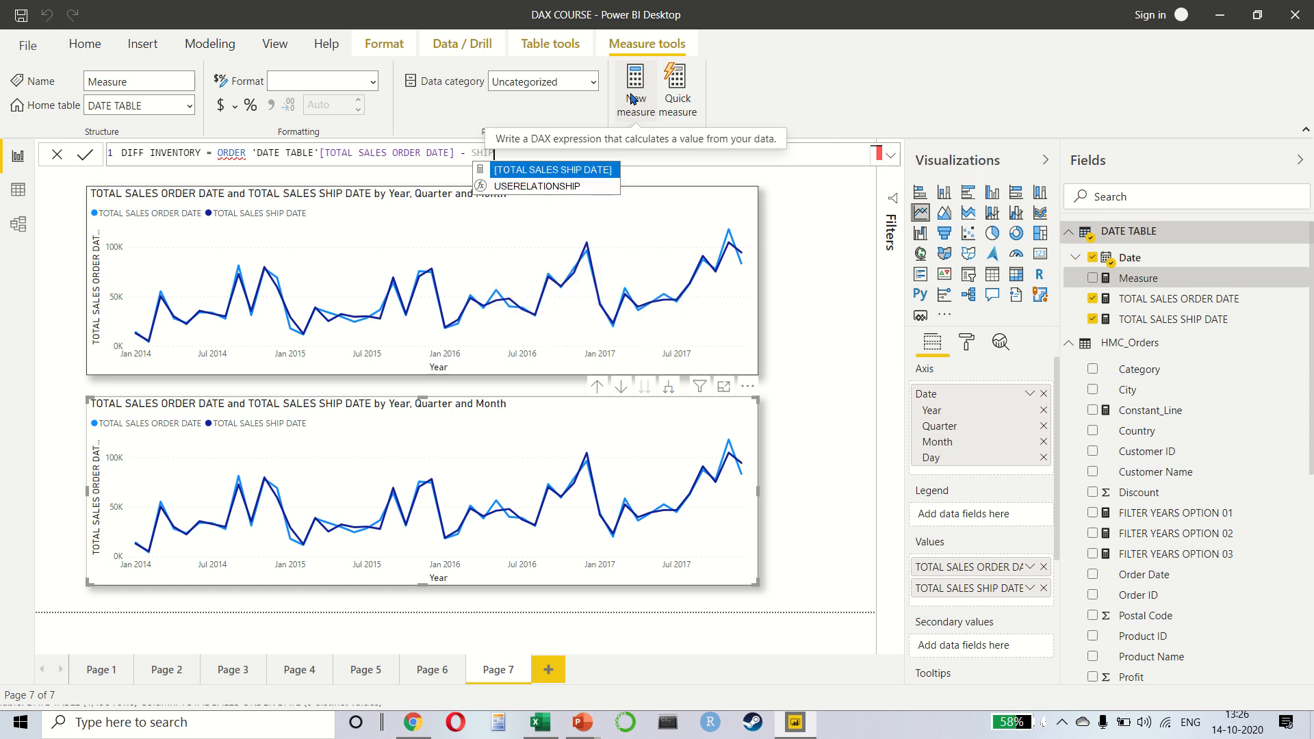
key("Tab")
Step: Remove ORDER 'DATE TABLE' before [TOTAL SALES ORDER DATE] in the DIFF INVENTORY formula and save the measure
key("ctrl+Left")
key("ctrl+Left")
key("ctrl+Left")
key("ctrl+Left")
key("ctrl+Left")
key("ctrl+Left")
key("ctrl+Left")
key("ctrl+Left")
key("ctrl+Left")
key("ctrl+Left")
key("ctrl+Left")
key("ctrl+Left")
key("ctrl+Left")
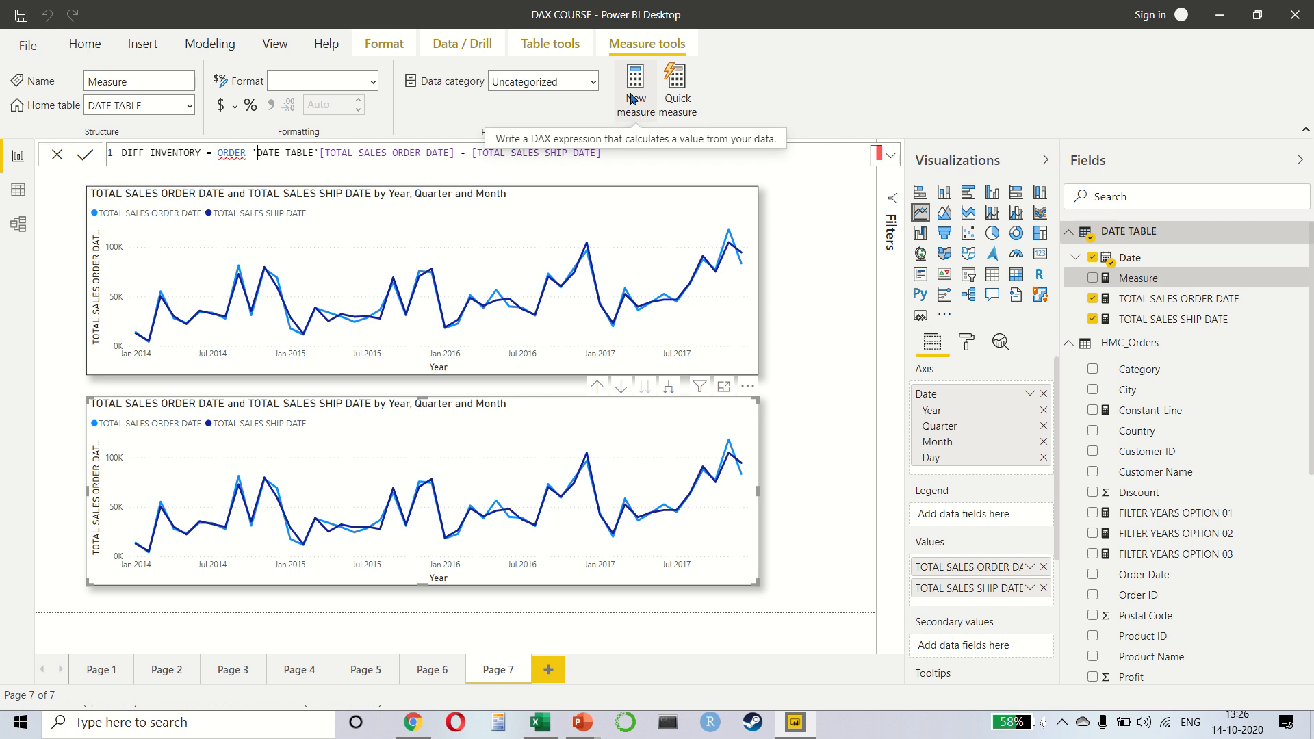
key("ctrl+shift+Right")
key("ctrl+shift+Right")
key("ctrl+shift+Right")
key("ctrl+shift+Right")
key("shift+Left")
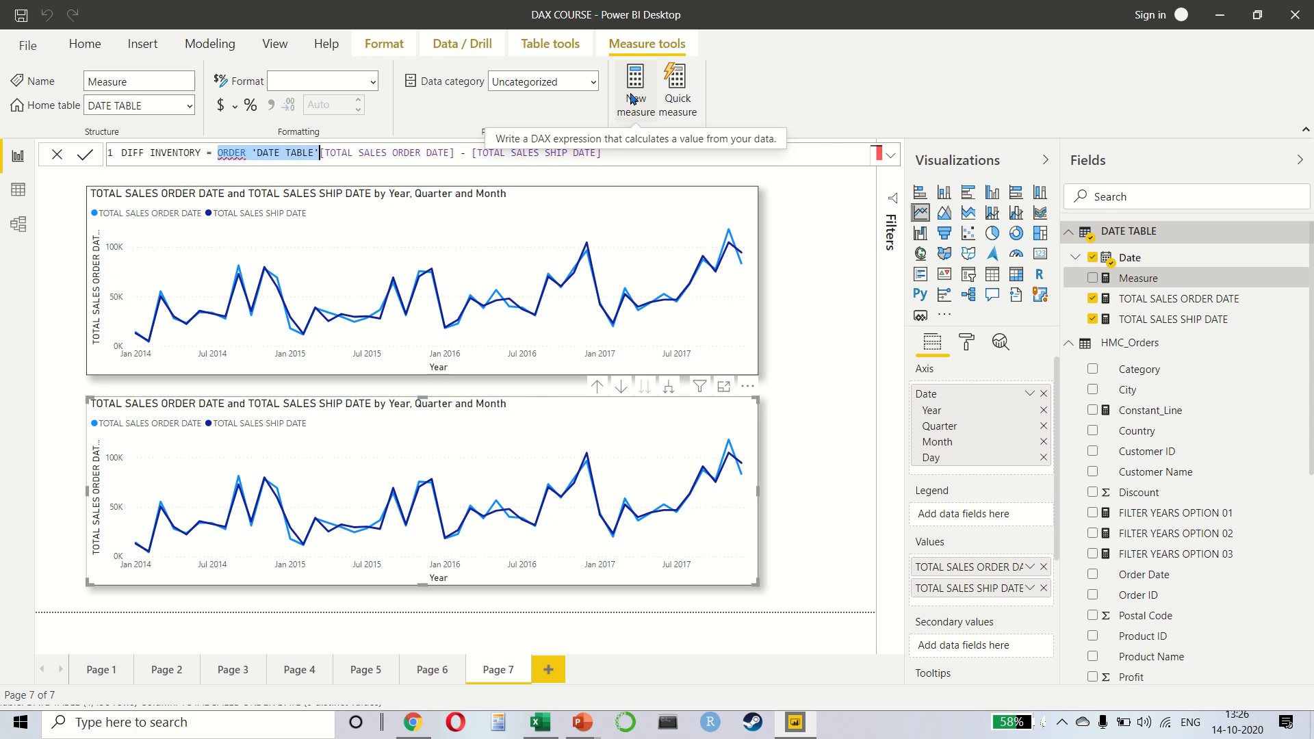
key("Delete")
key("ctrl+Right")
key("ctrl+Right")
key("ctrl+Right")
key("ctrl+Right")
key("ctrl+Right")
key("ctrl+Right")
key("ctrl+Right")
key("ctrl+Right")
key("ctrl+Right")
key("ctrl+Right")
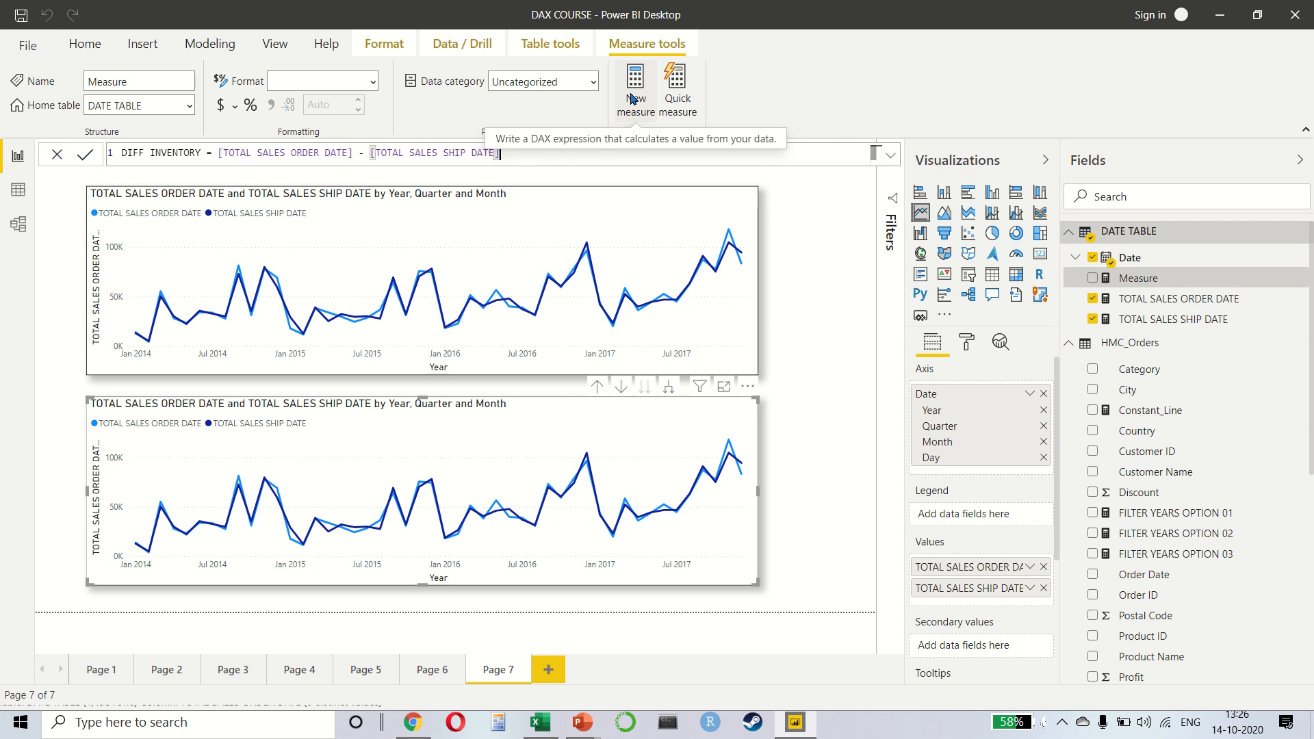
key("ctrl+Left")
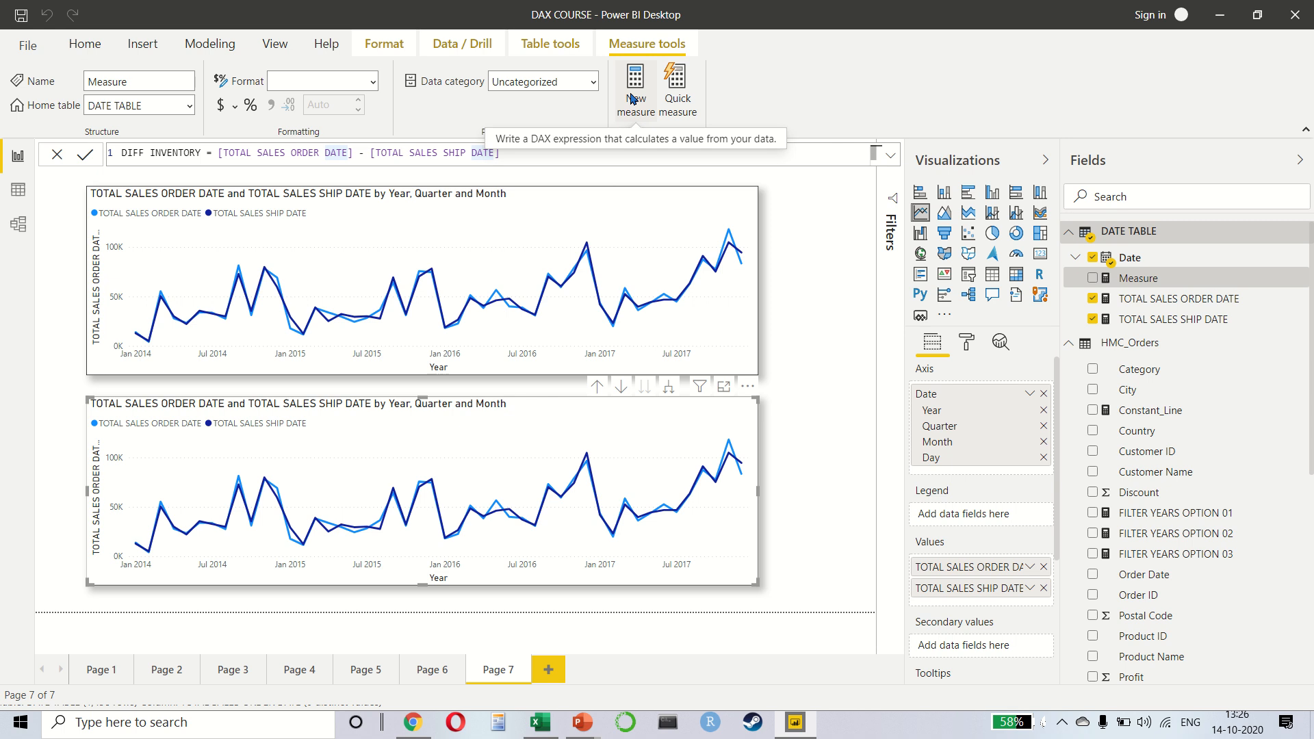
key("Return")
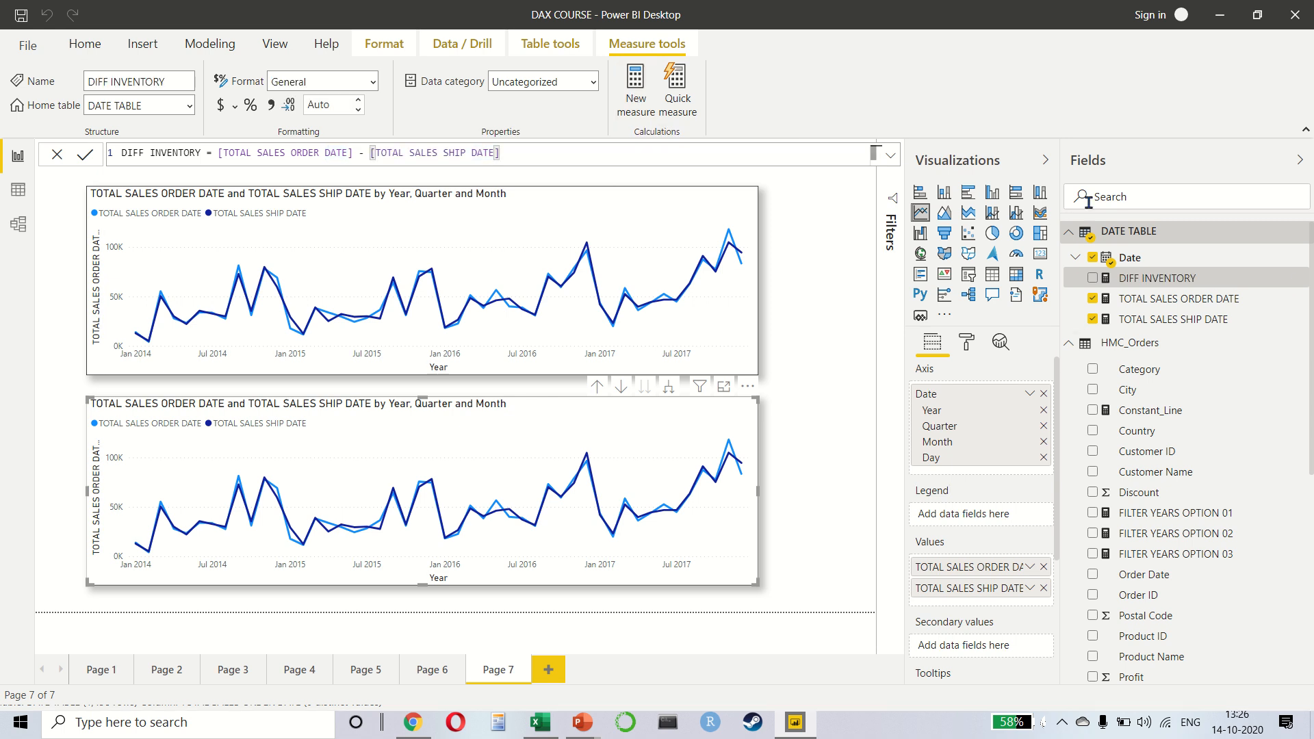
Step: Replace both sales measures in the duplicate chart's values with DIFF INVENTORY
left_click(1043, 568)
left_click(1043, 568)
left_click_drag(1136, 279, 971, 578)
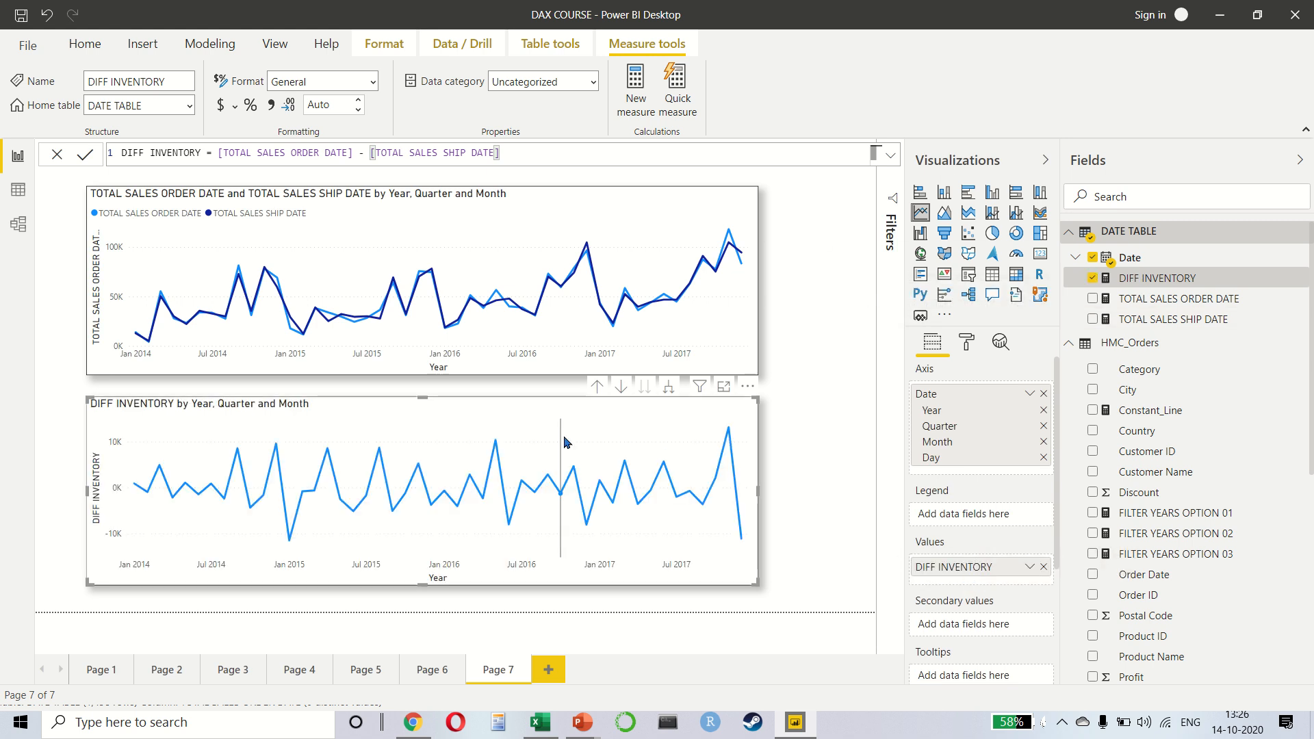
Step: Convert the DIFF INVENTORY chart to a stacked column chart and drill it up to quarter level
left_click(945, 195)
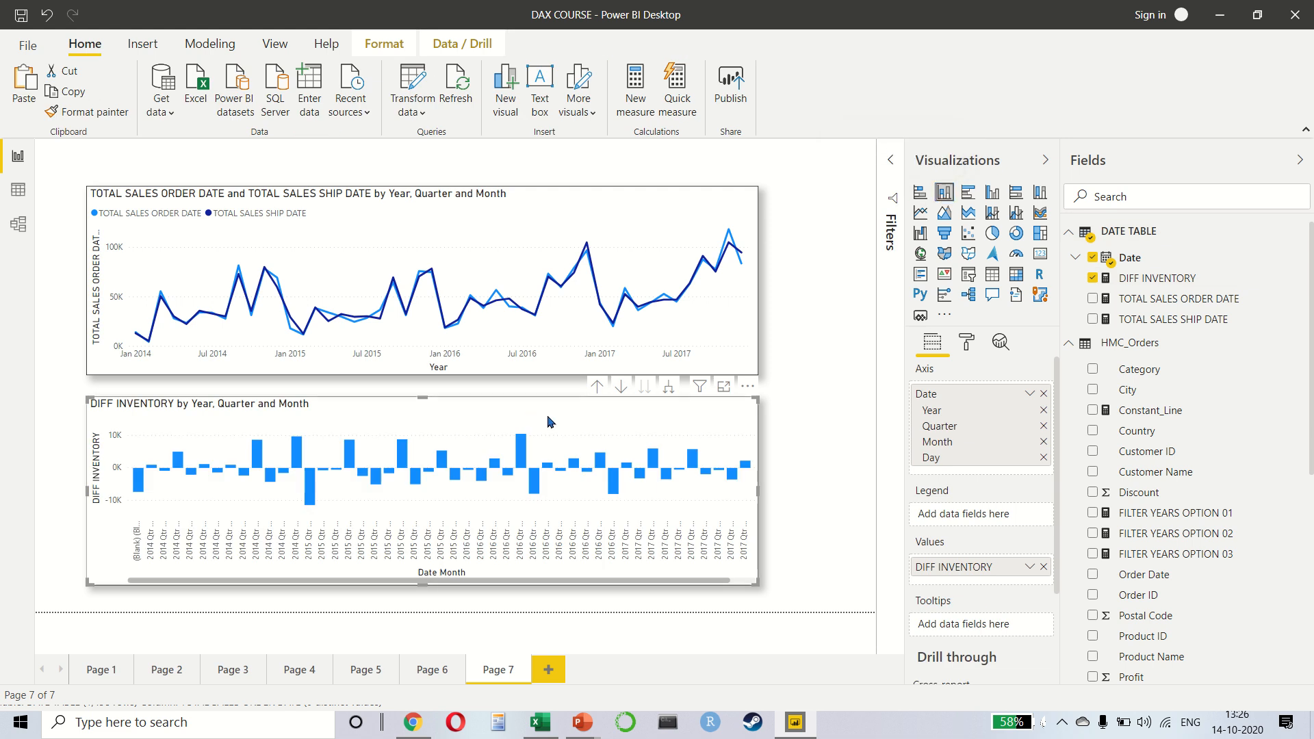
left_click(596, 388)
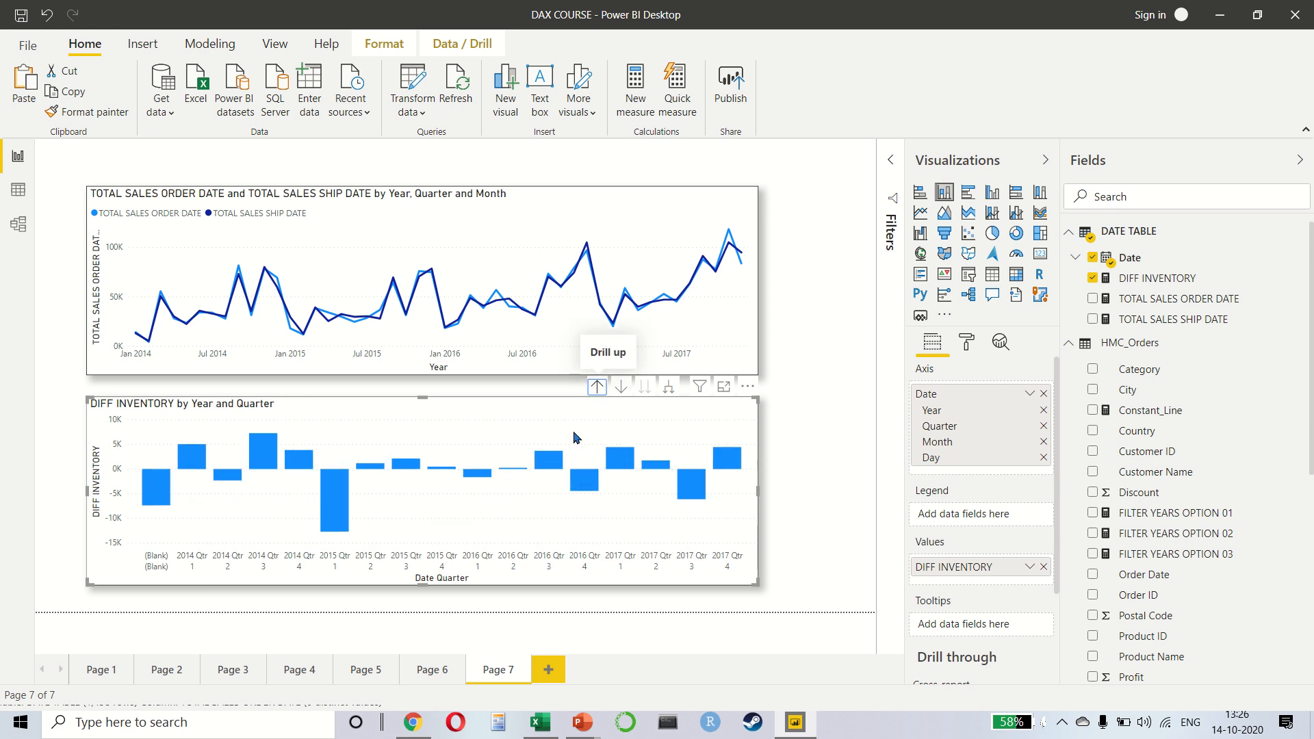
Step: Drill the order and ship date sales chart up to quarter level and convert it to a clustered column chart
left_click(559, 256)
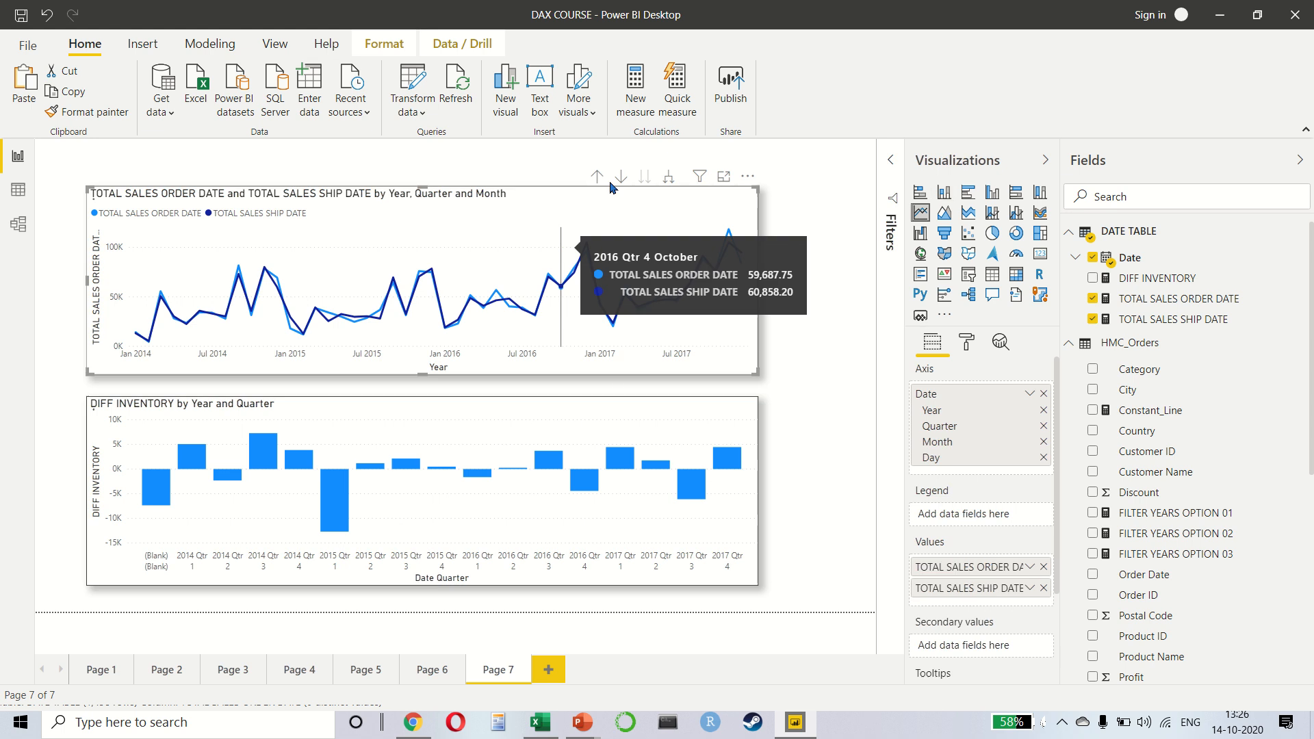
left_click(596, 175)
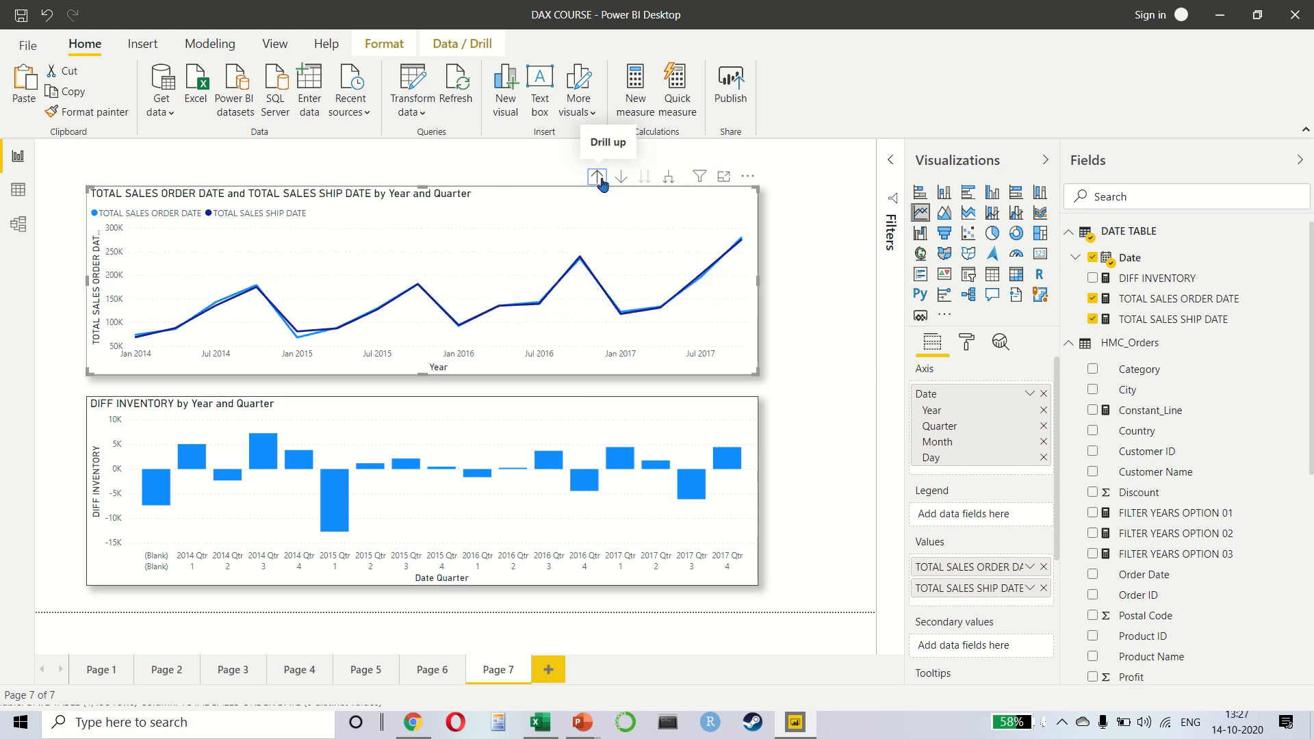
mouse_move(544, 296)
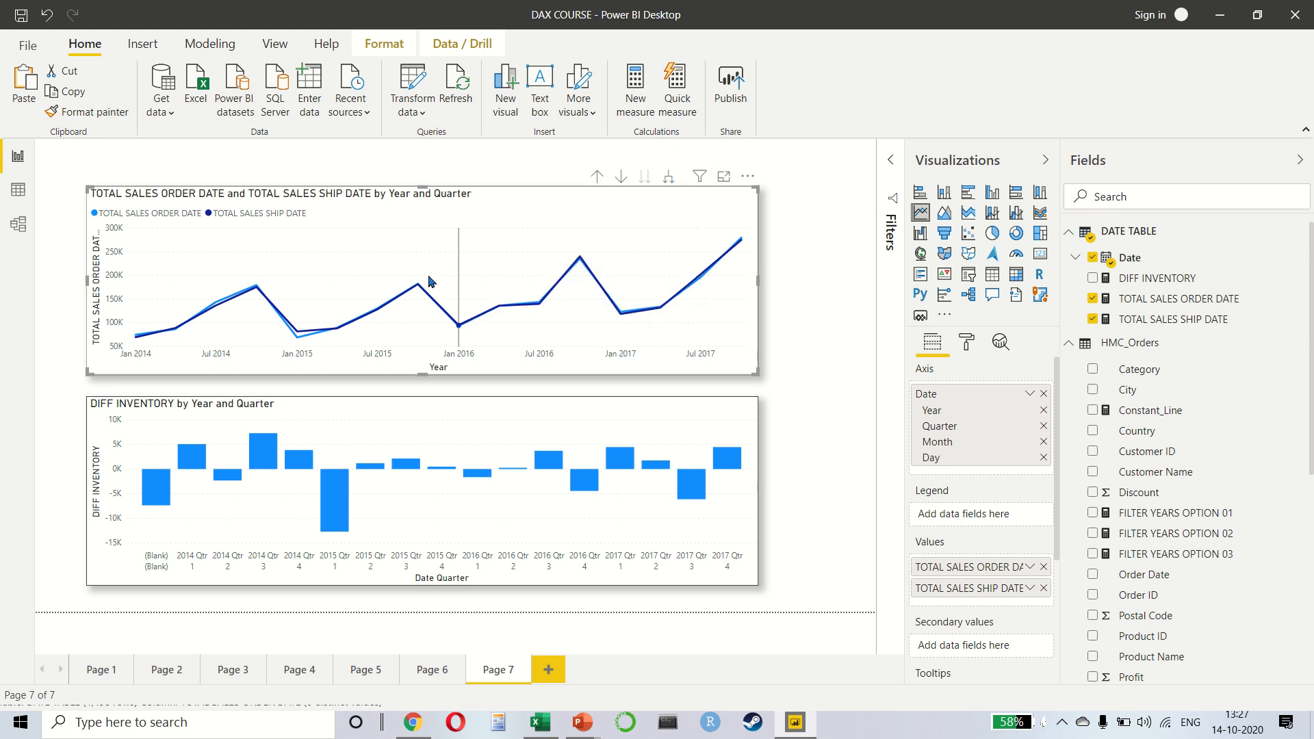
left_click(994, 196)
mouse_move(313, 320)
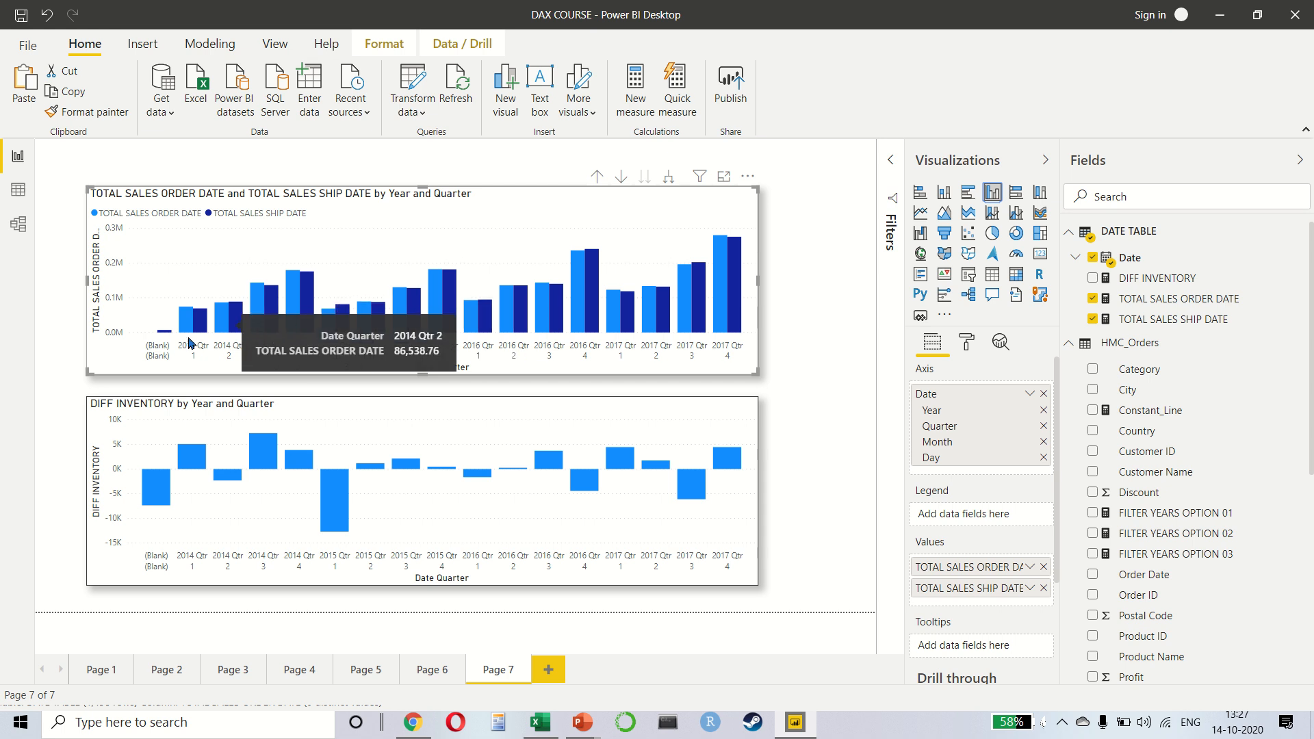
mouse_move(186, 331)
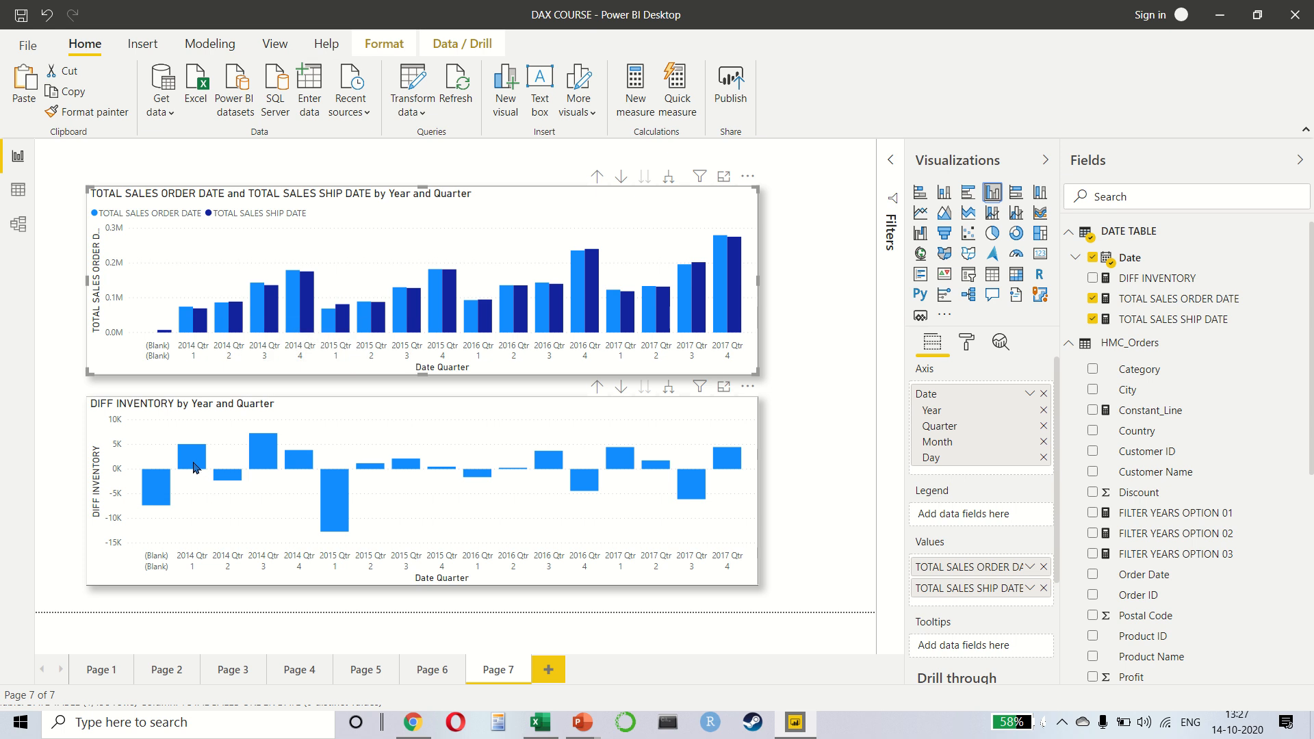
mouse_move(194, 467)
Step: Set the DIFF INVENTORY chart's conditional default color to format by Rules, based on the DIFF INVENTORY measure
left_click(489, 426)
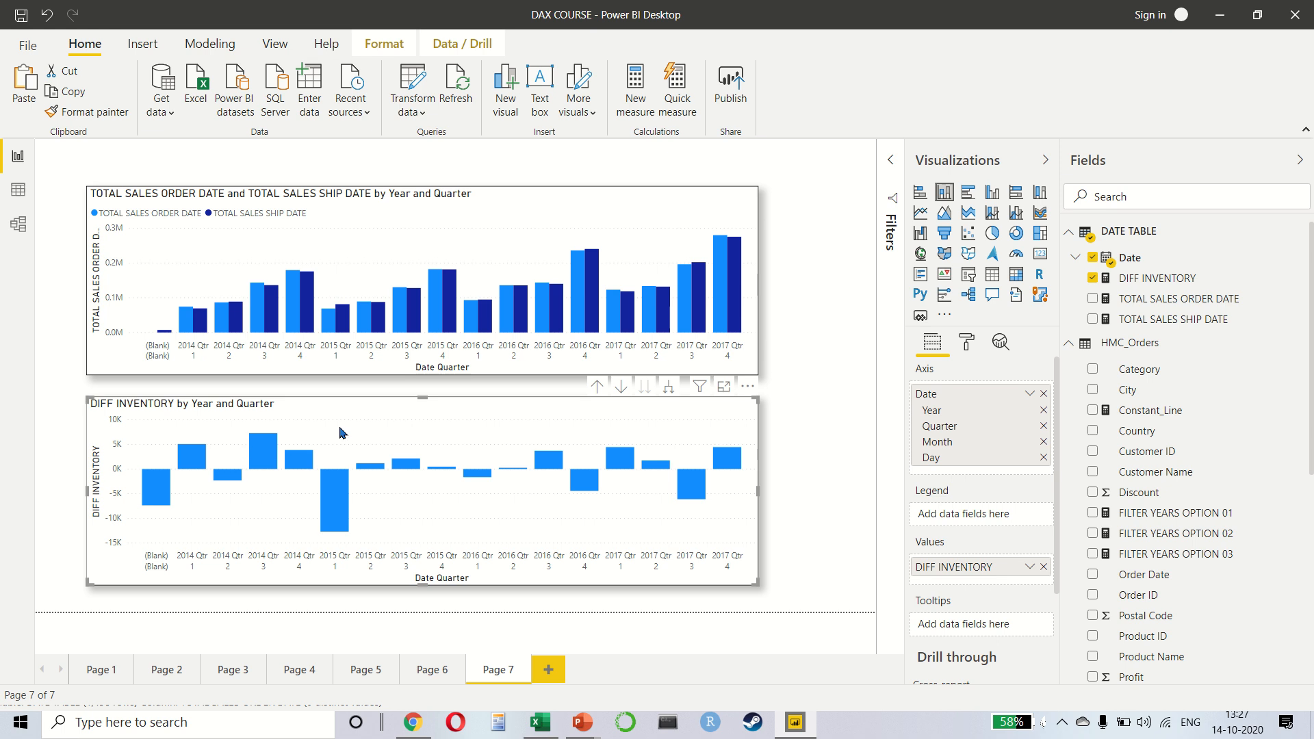
left_click(965, 344)
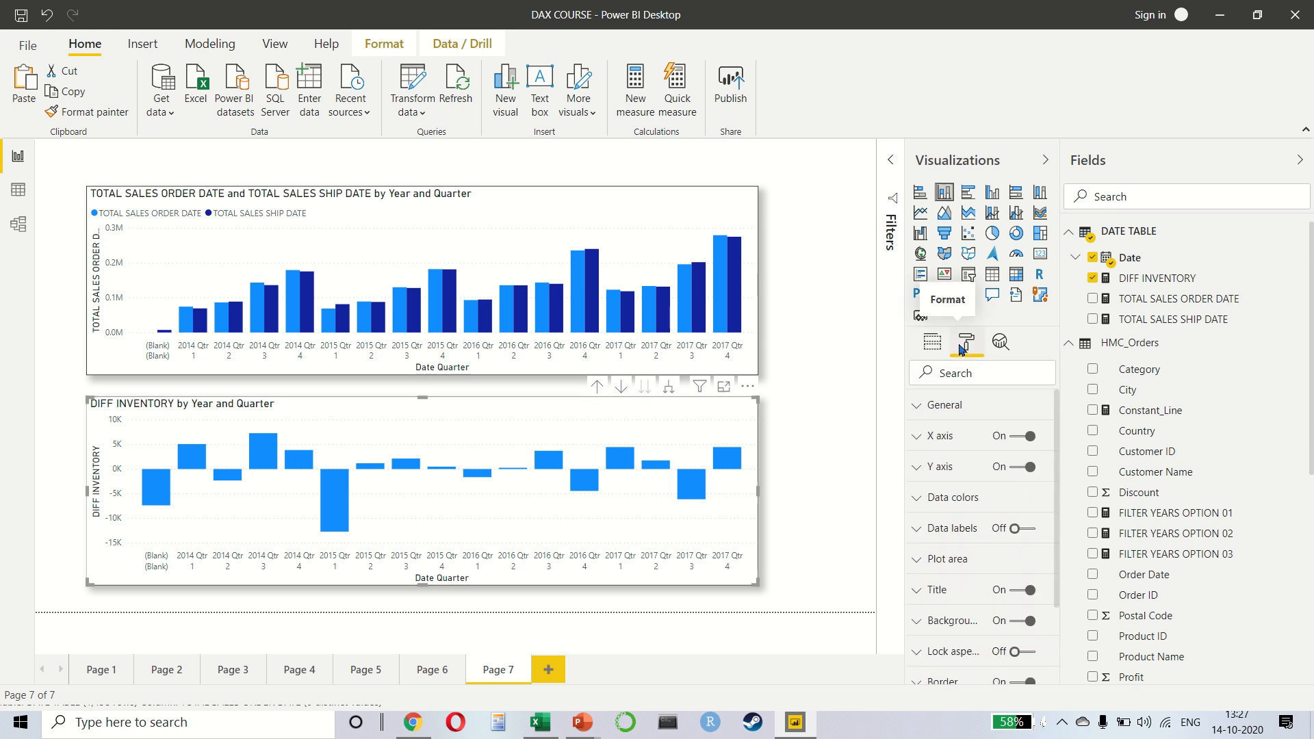
left_click(967, 507)
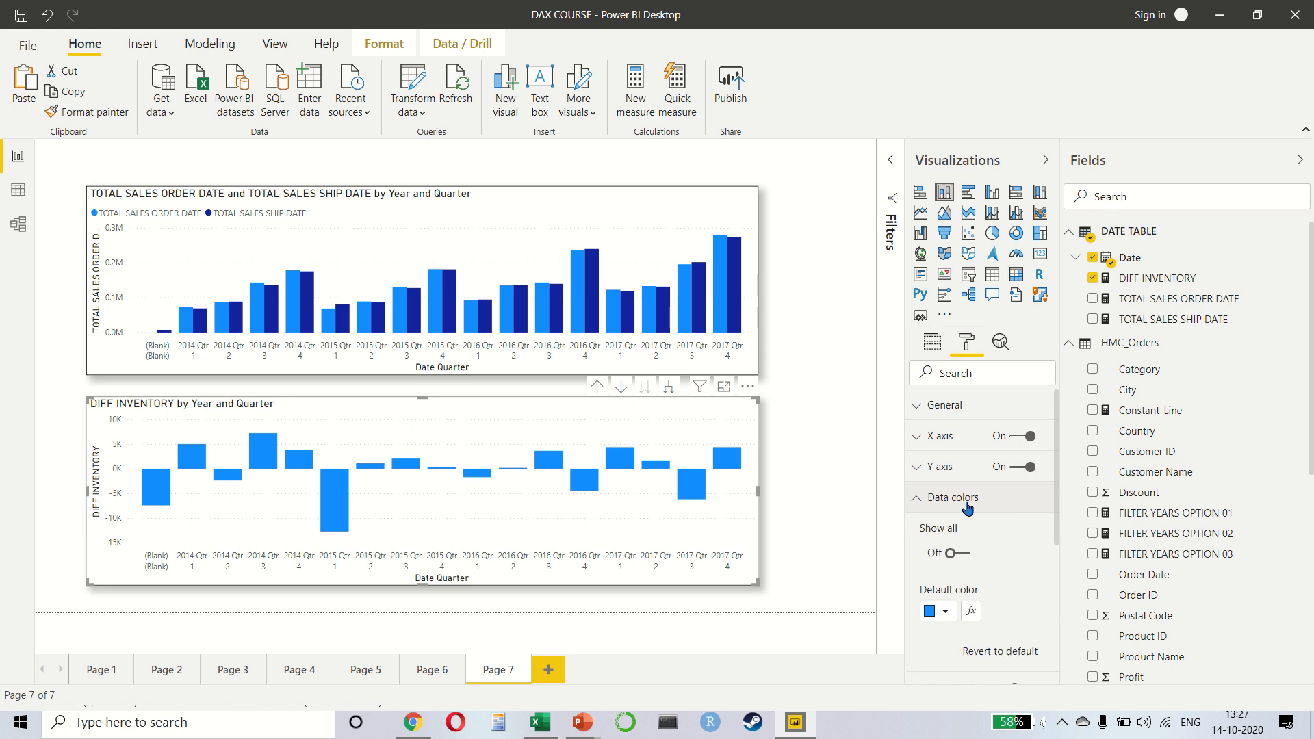
scroll(971, 521, "down", 2)
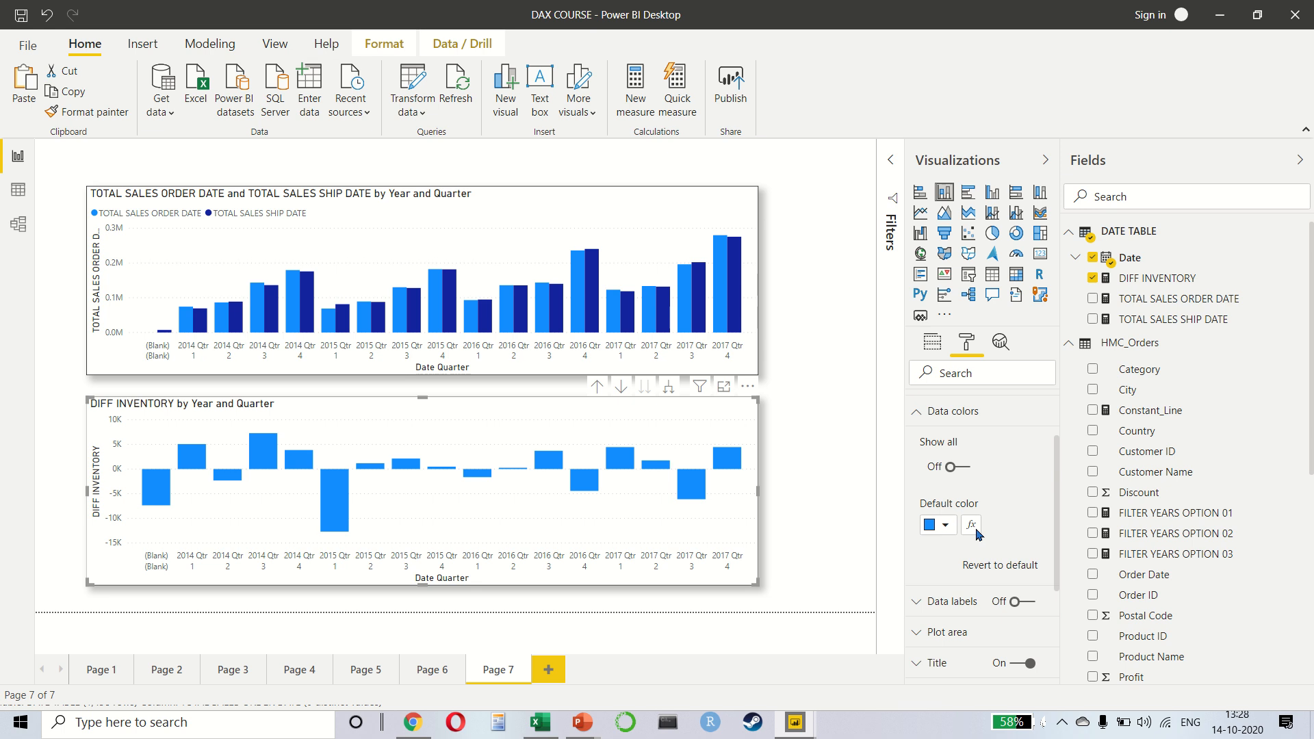
left_click(975, 528)
left_click(476, 244)
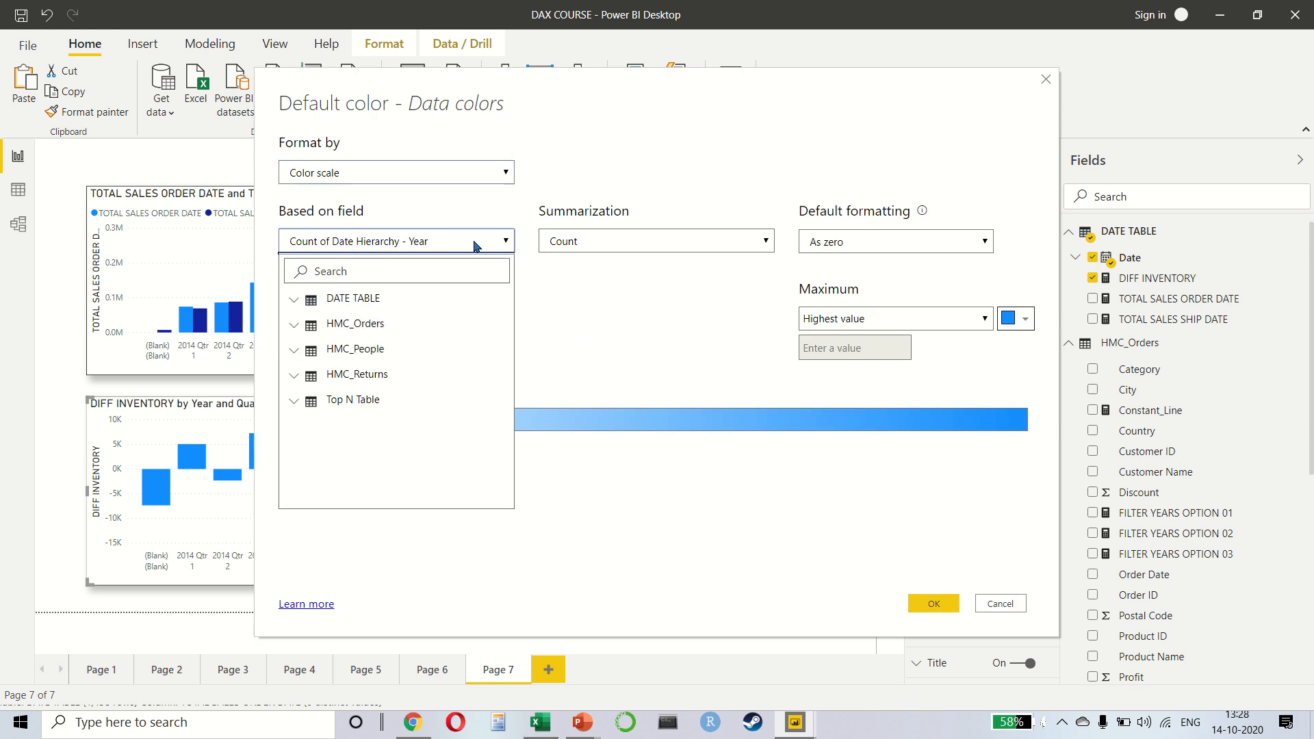
left_click(389, 268)
type("DIFF")
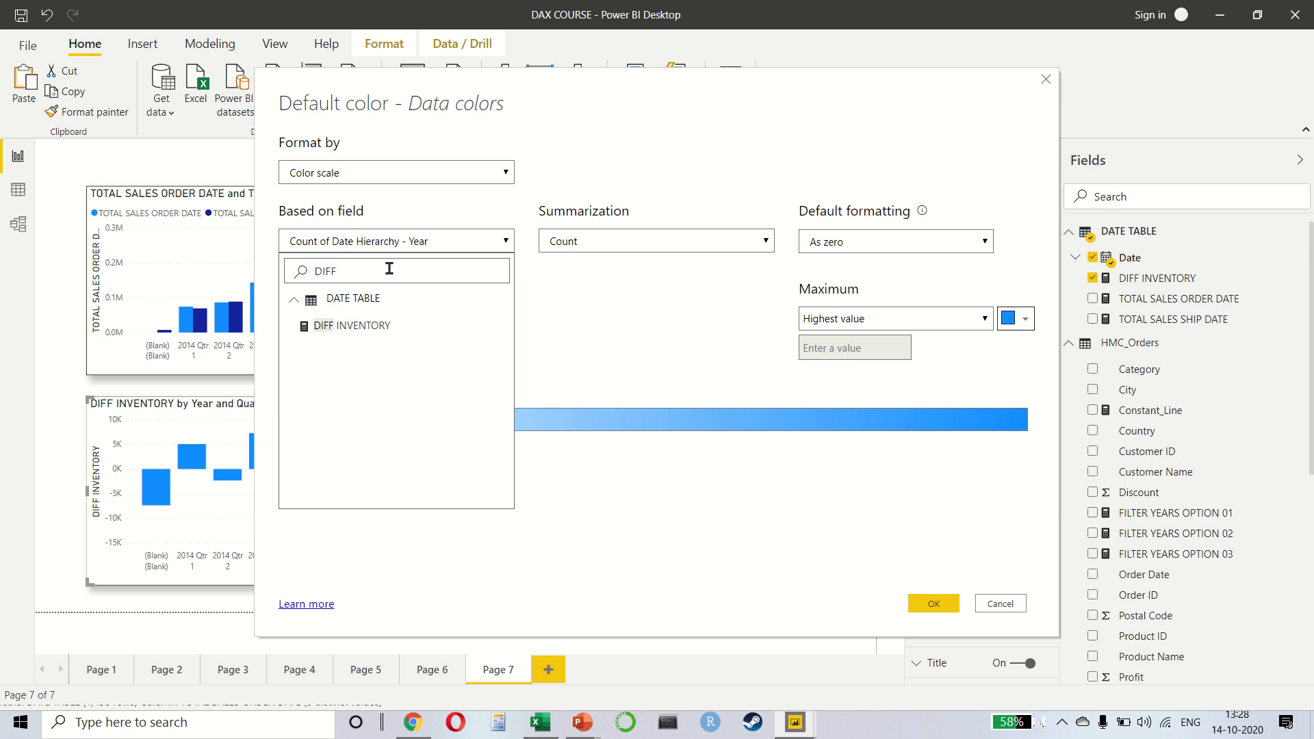
left_click(362, 327)
left_click(383, 175)
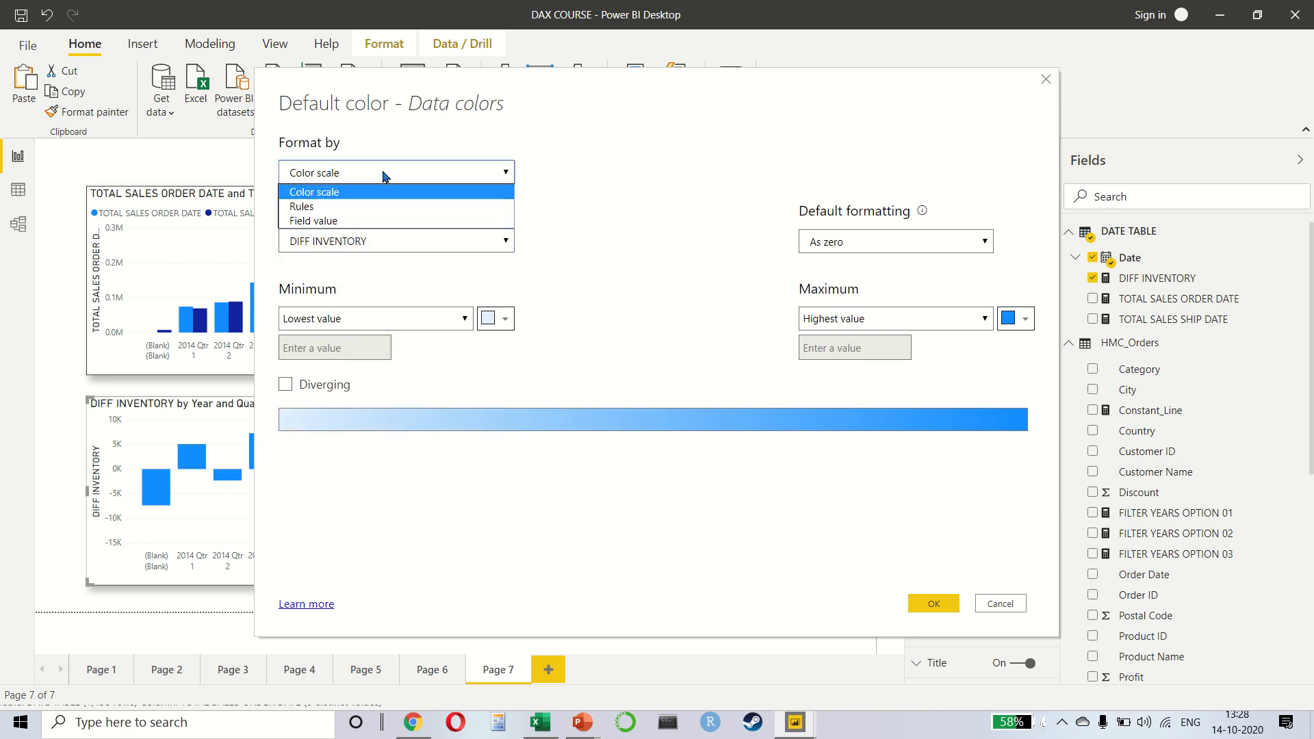
left_click(385, 208)
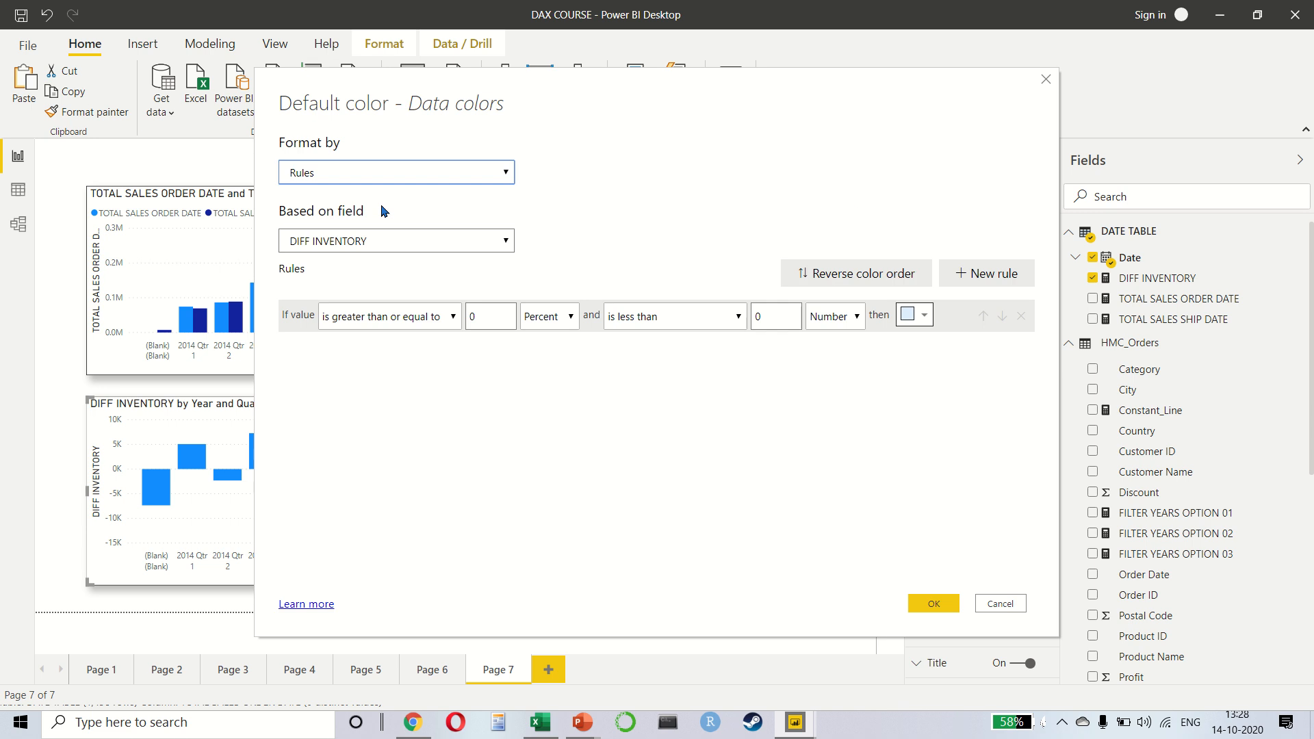
Step: Define the first color rule as greater than or equal to -100000 Number and less than 0 Number, colored orange
left_click(503, 316)
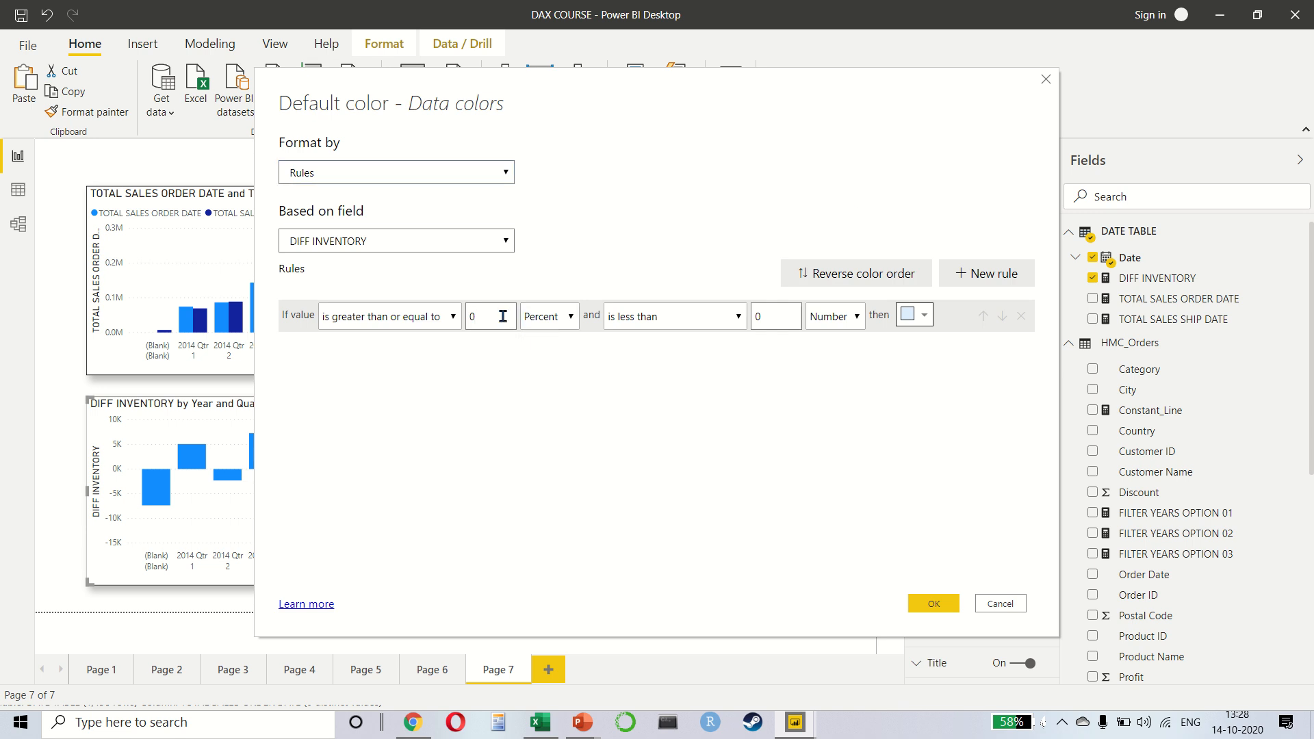
key("BackSpace")
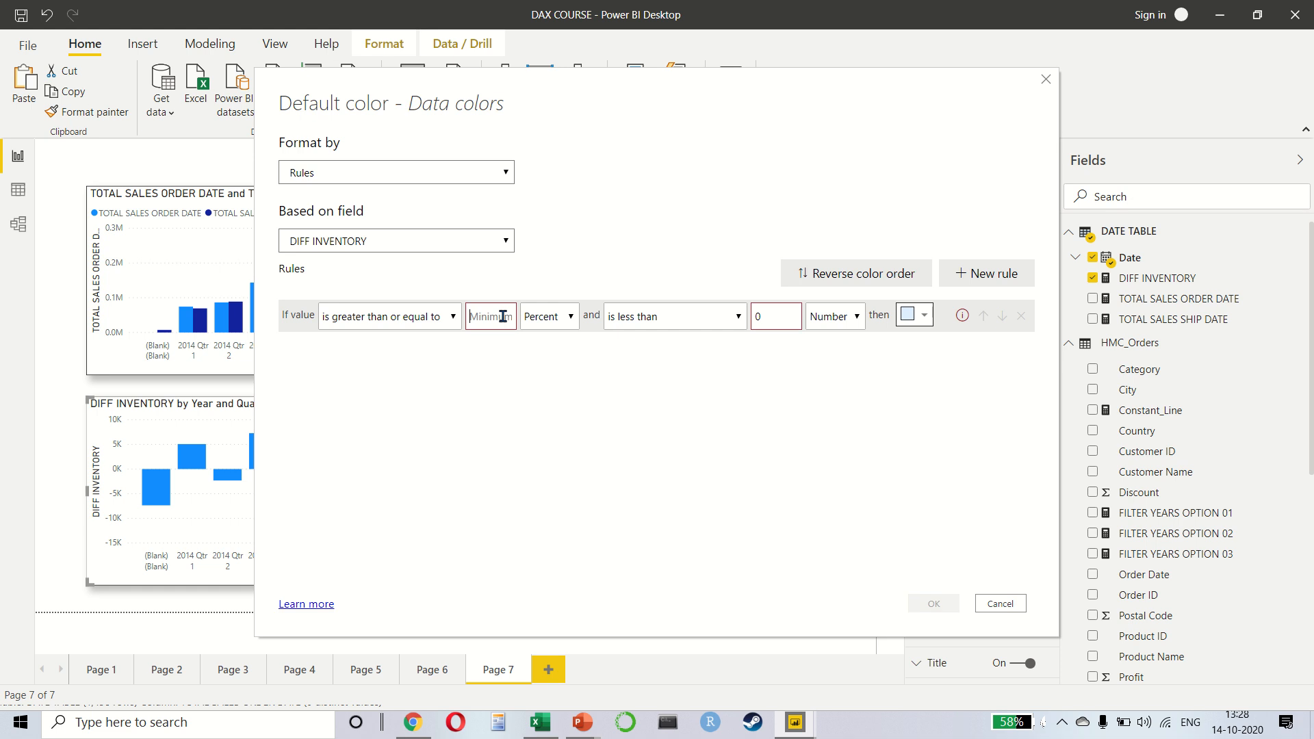
type("-100000")
left_click(544, 316)
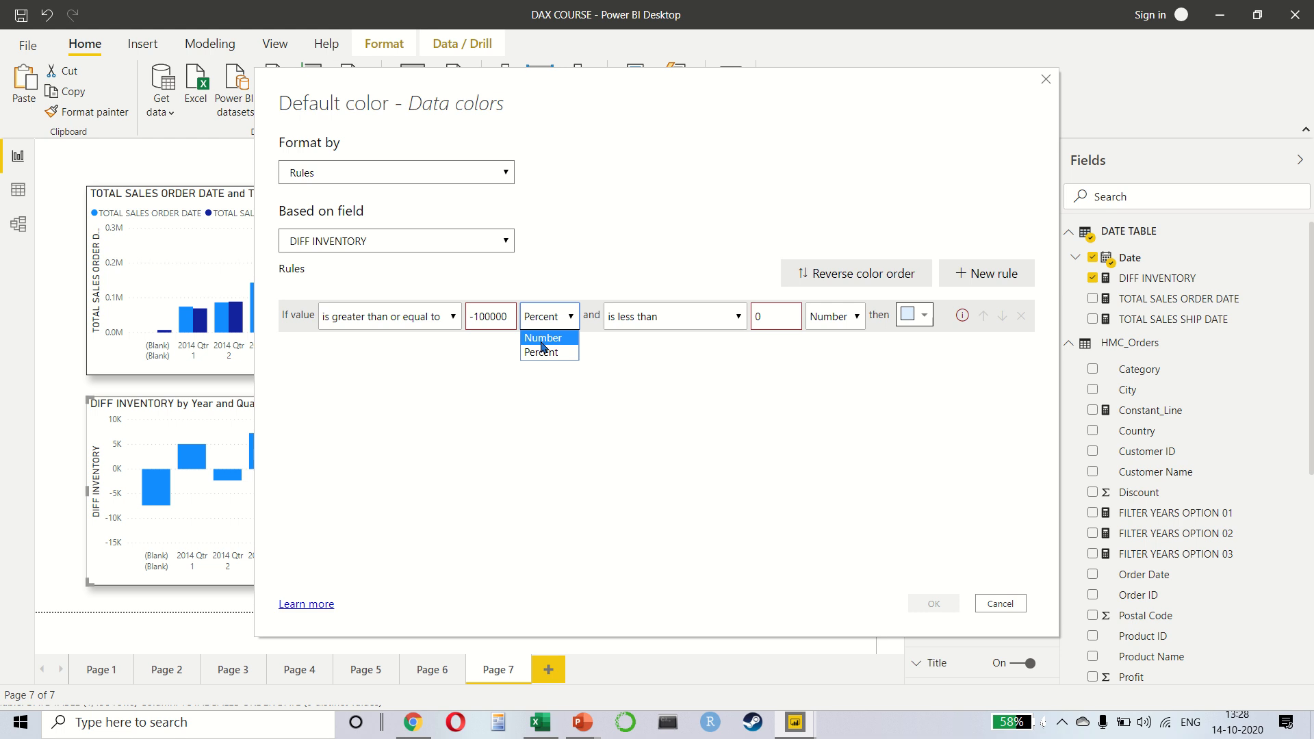
left_click(542, 338)
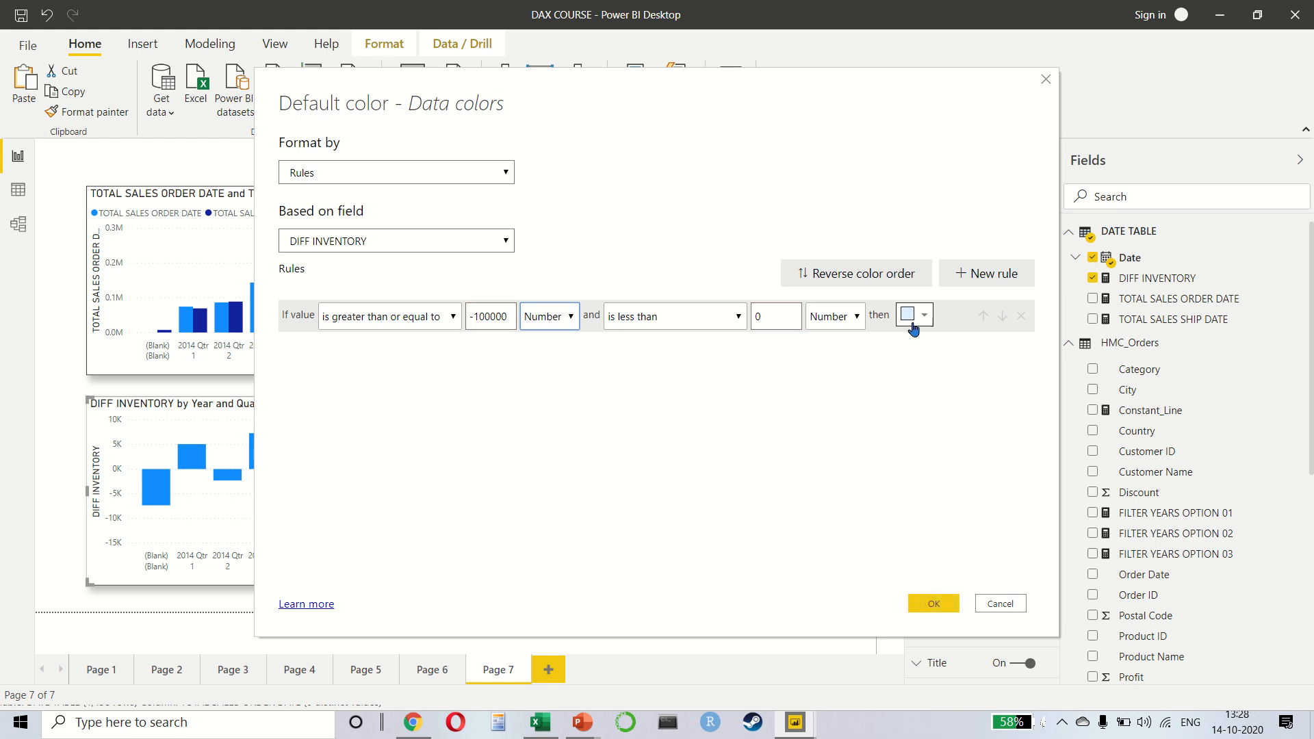
left_click(911, 323)
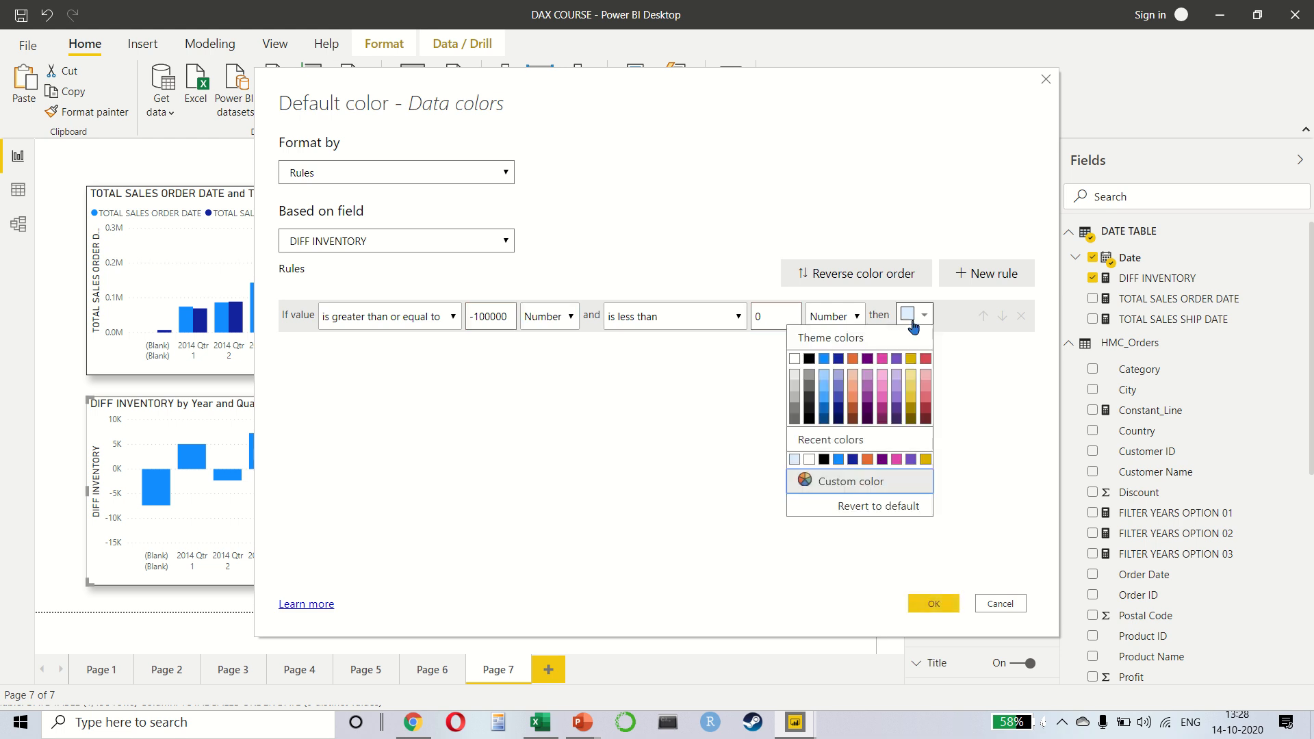
left_click(868, 460)
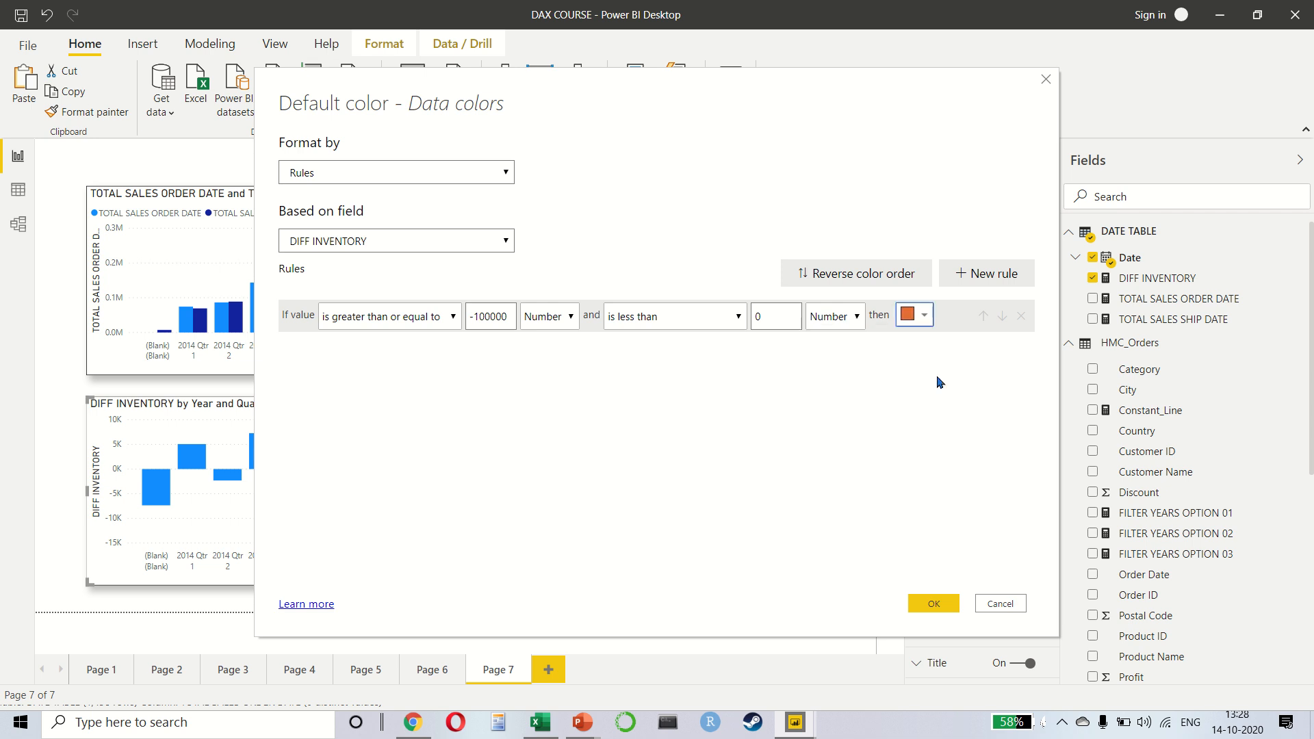
Step: Add a second rule coloring values from 0 Number to less than 100000 Number light blue, and apply the color rules
left_click(979, 290)
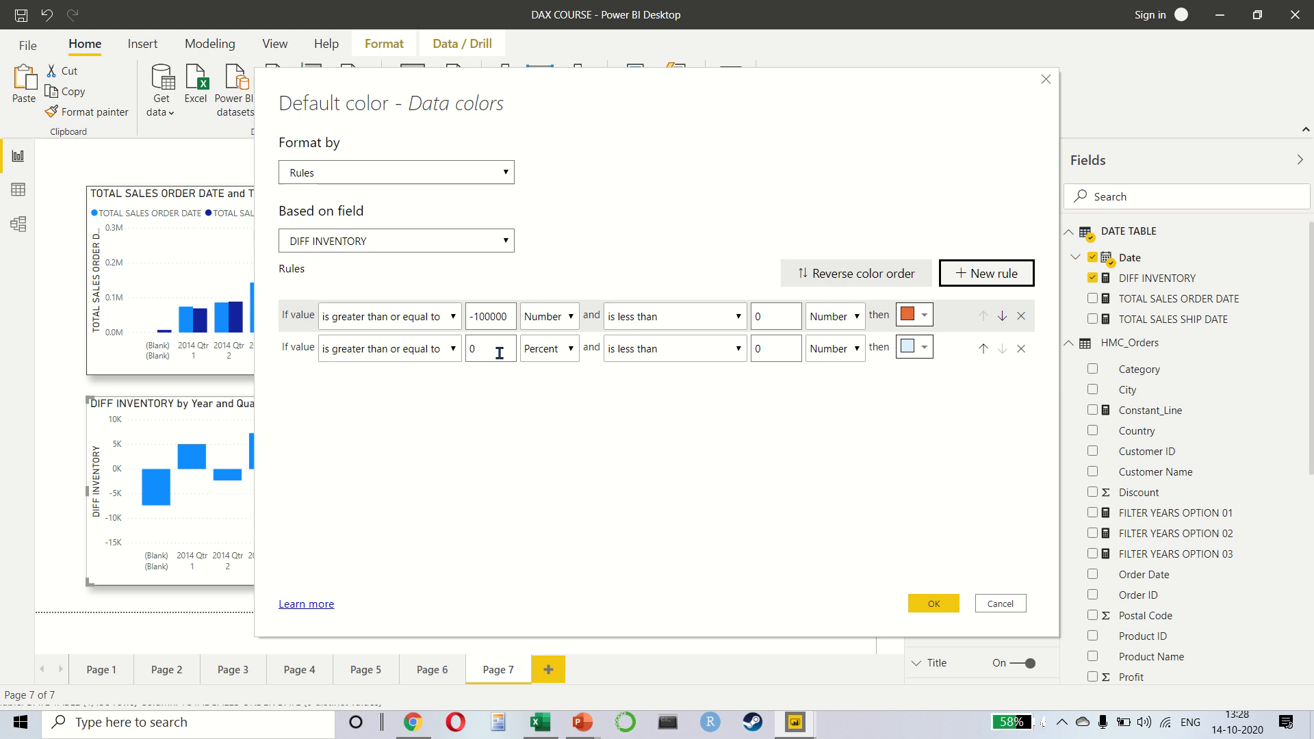
left_click(500, 352)
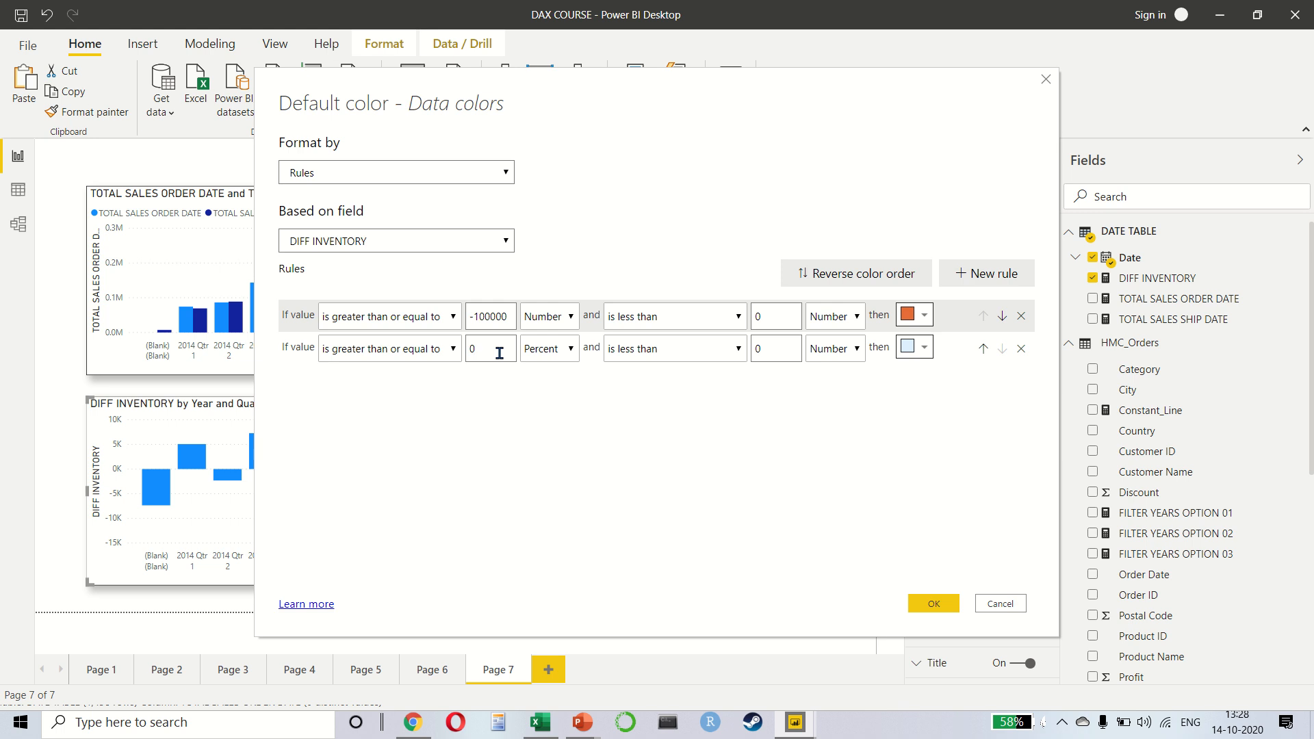
left_click(542, 349)
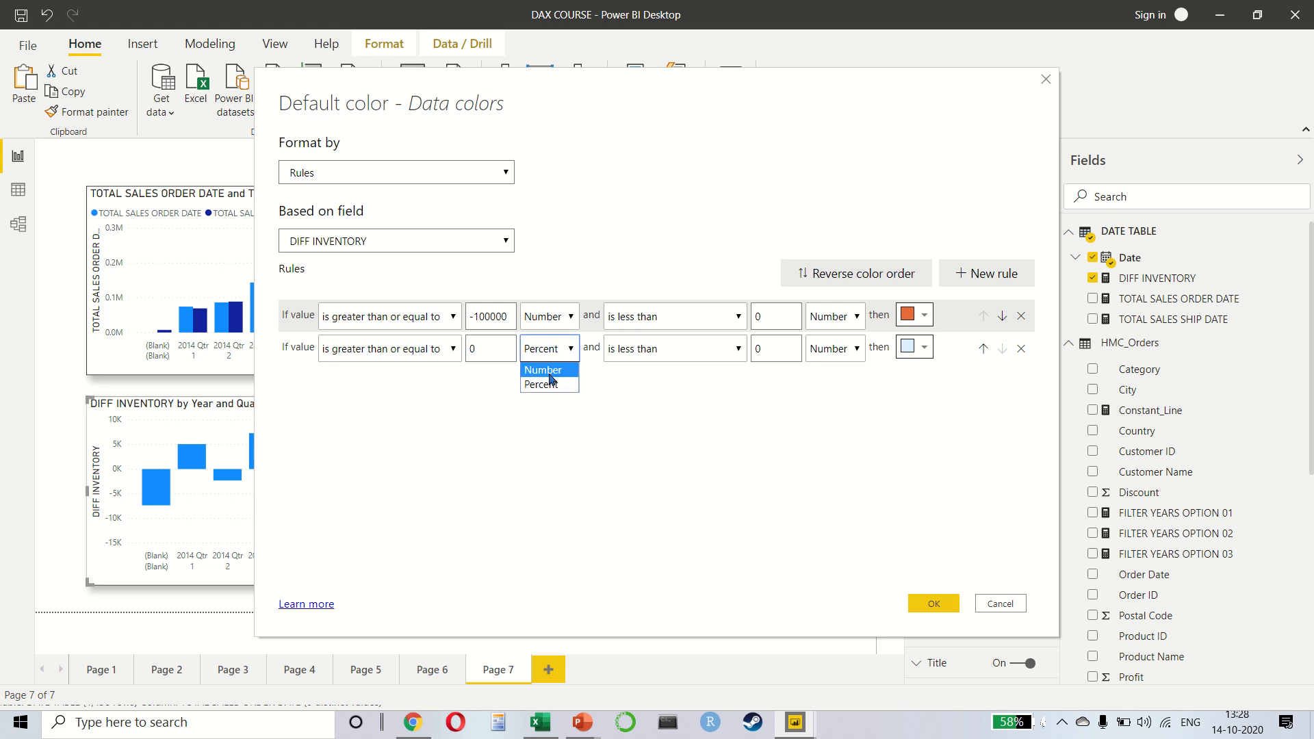
left_click(550, 370)
left_click(768, 350)
type("1")
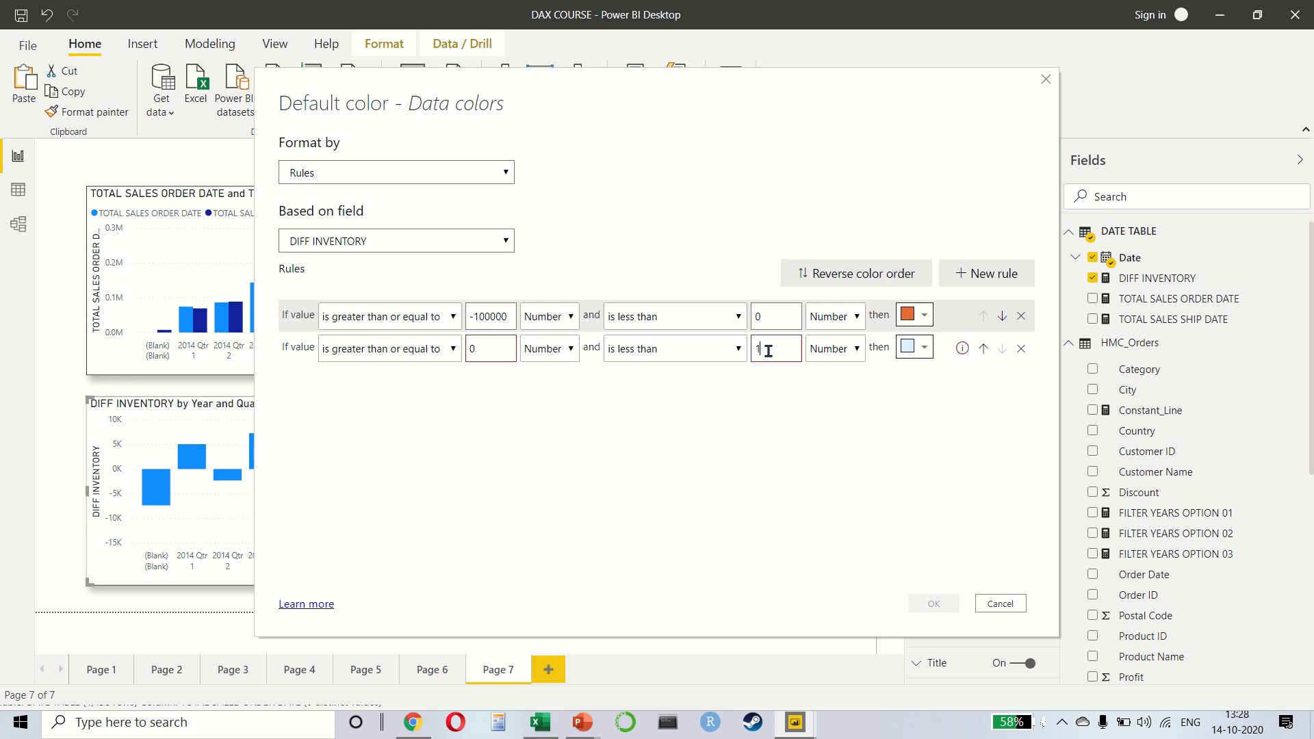
type("00000")
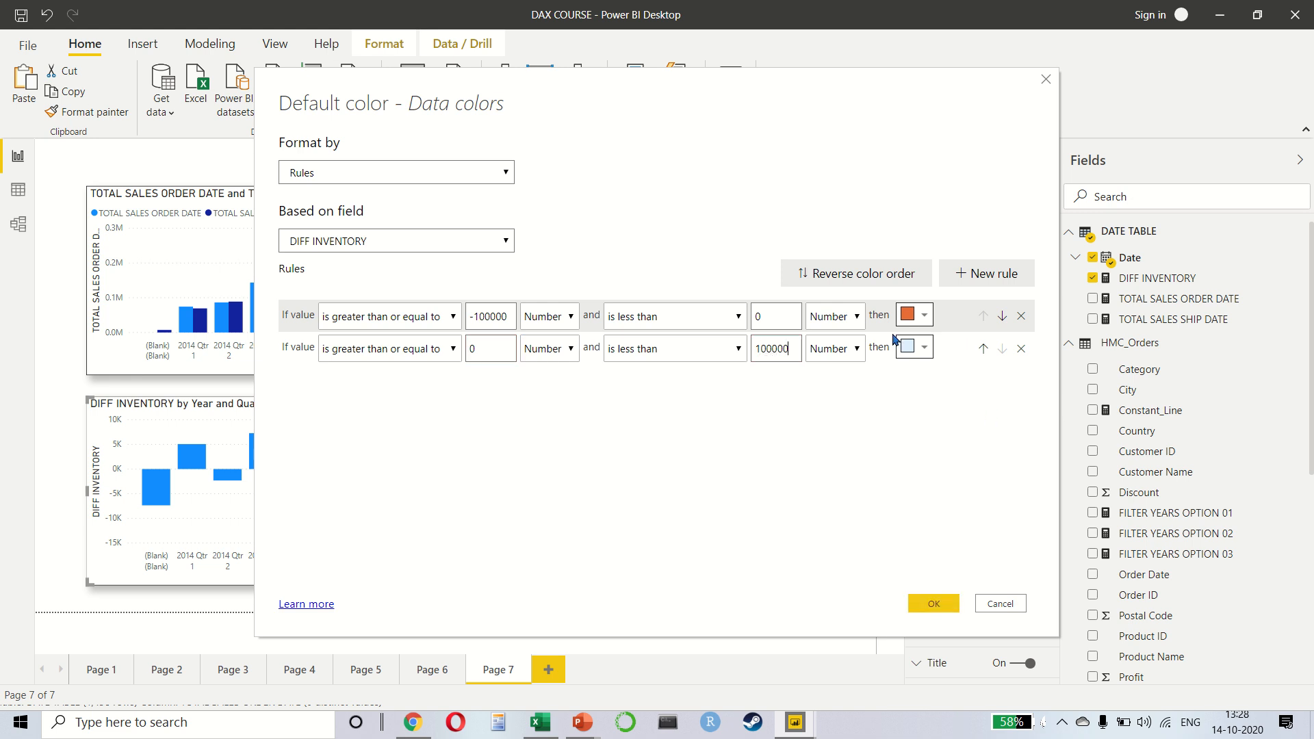
left_click(912, 349)
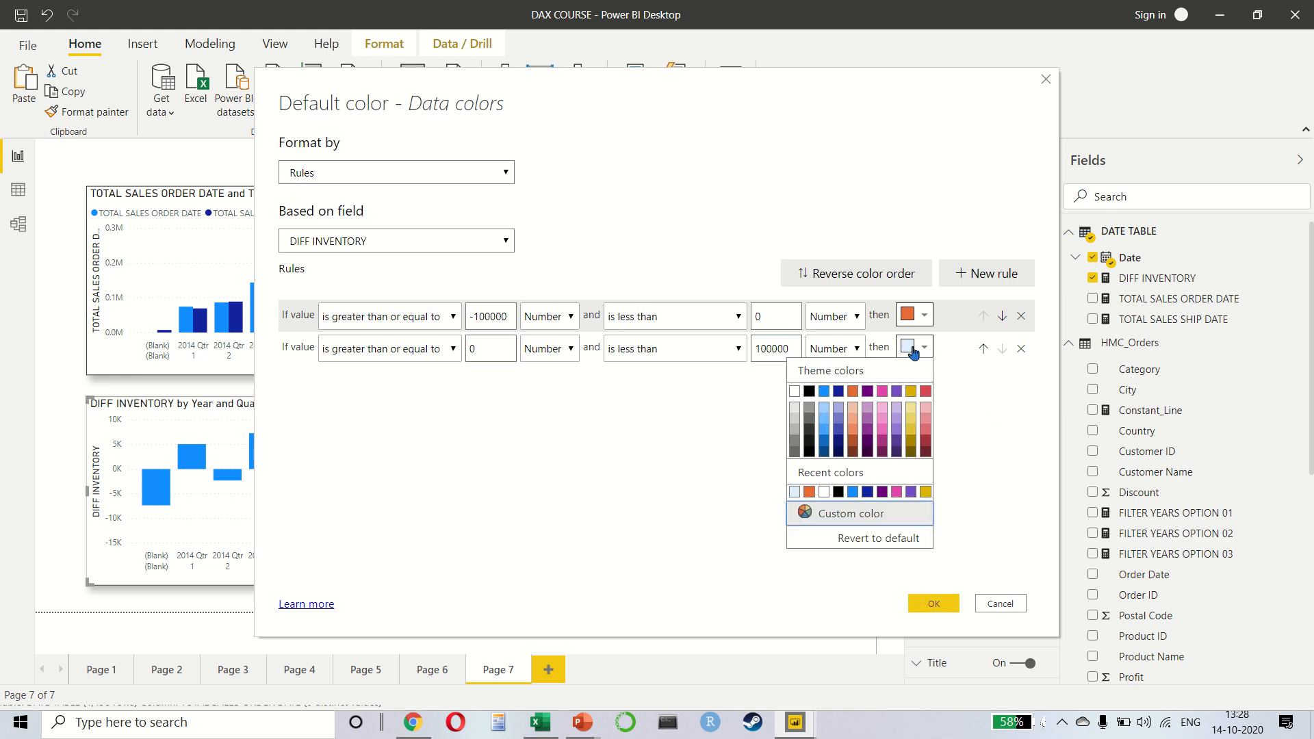
left_click(824, 423)
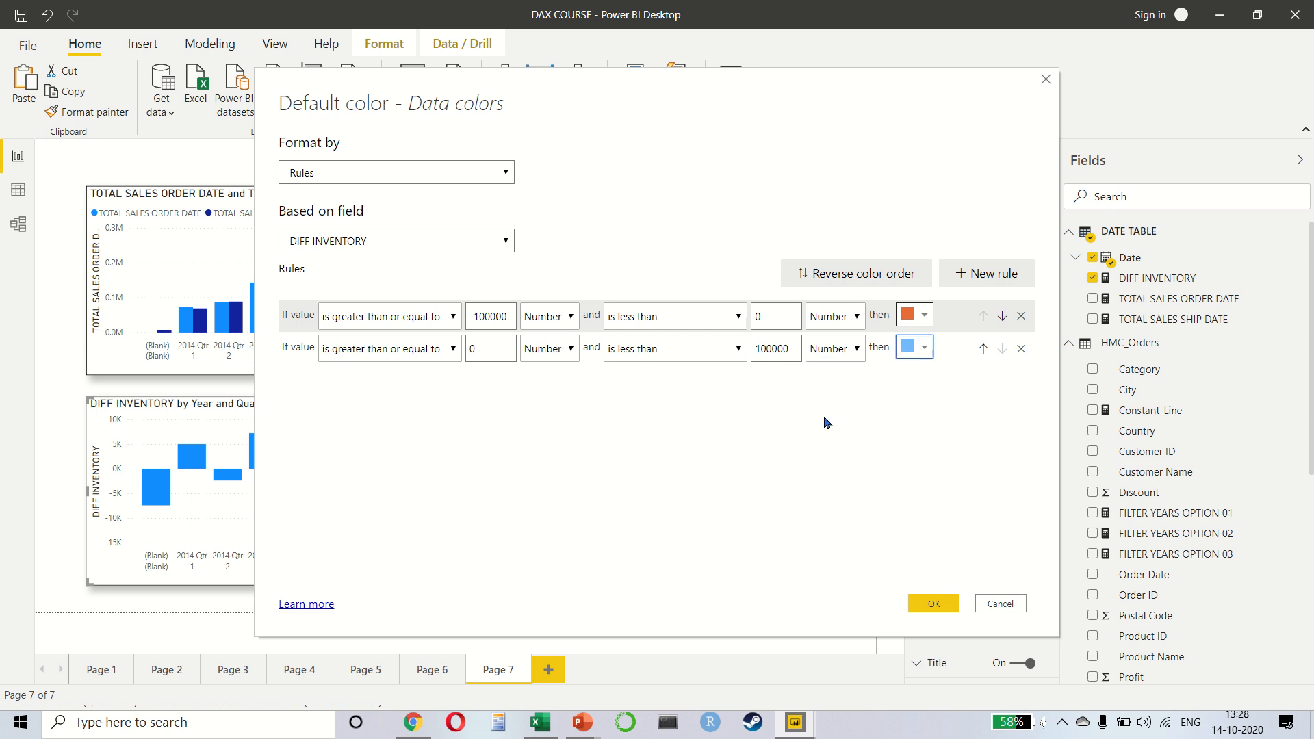
left_click(924, 613)
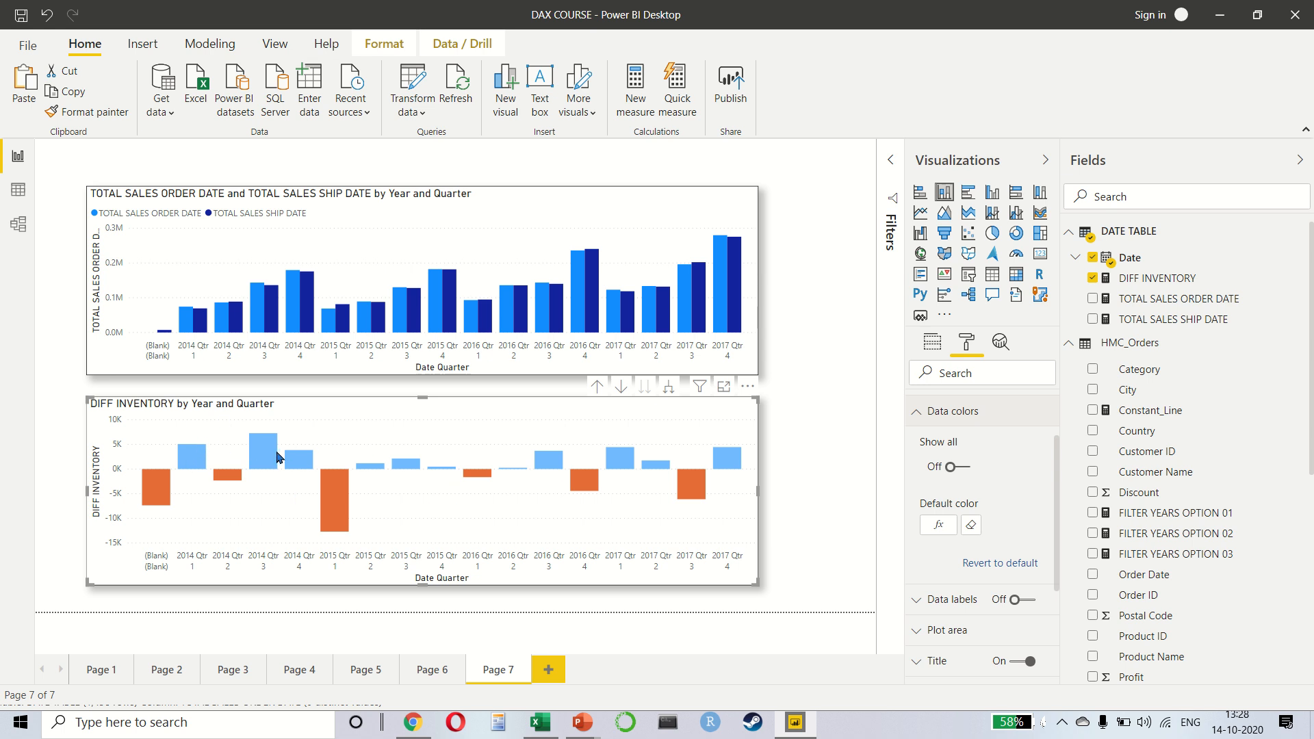
Step: Filter the order and ship date sales chart's Date - Quarter to all quarters except (Blank)
mouse_move(275, 457)
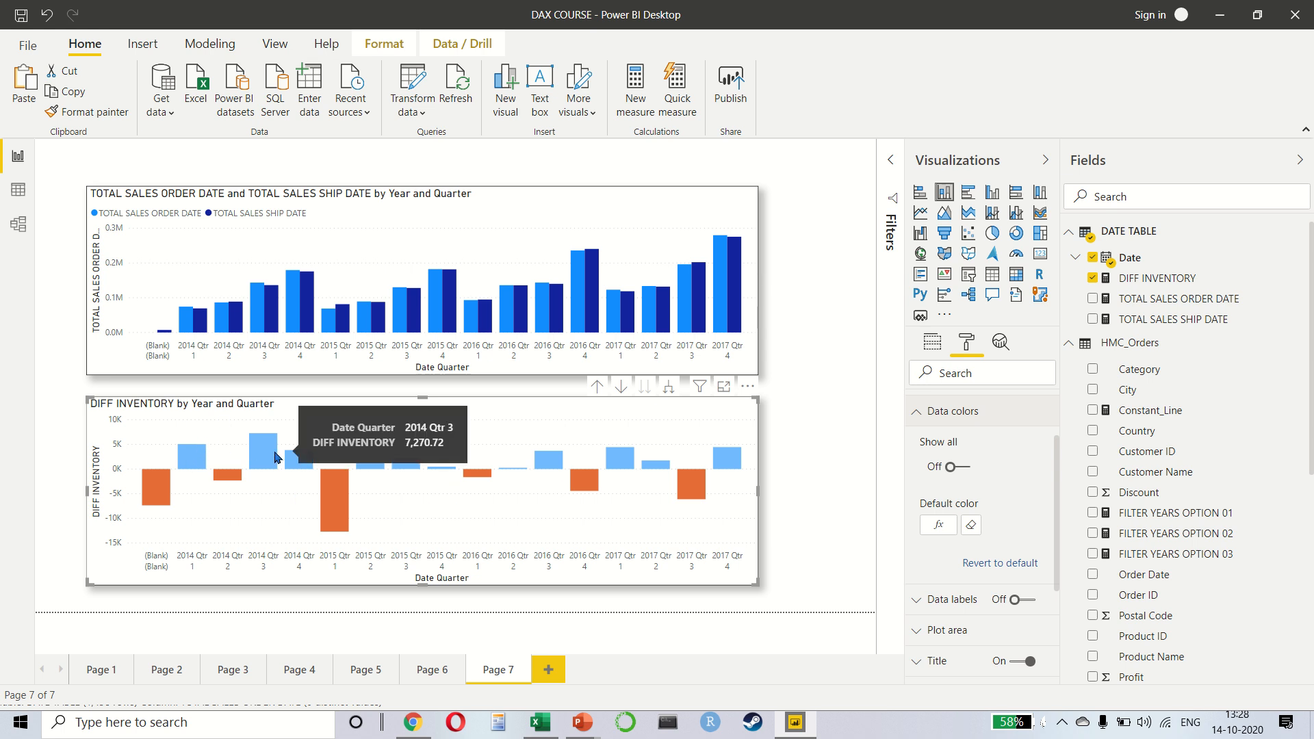
mouse_move(344, 513)
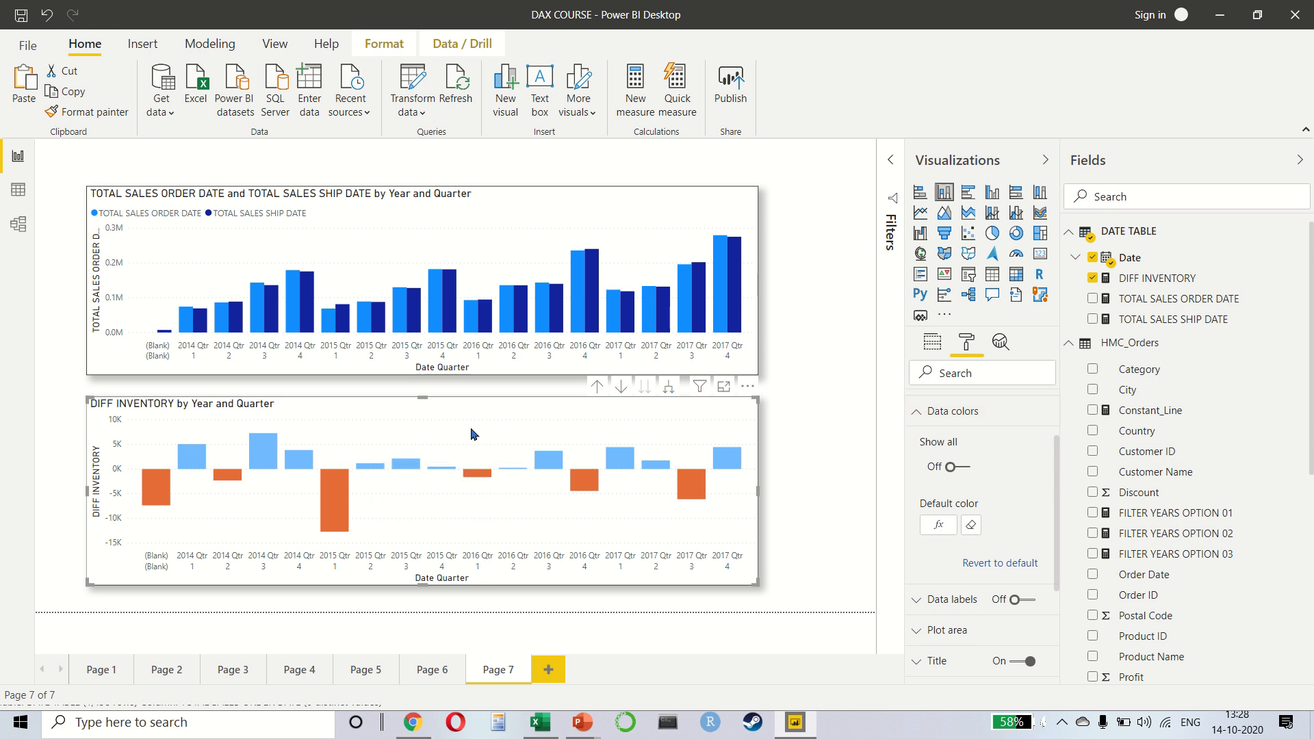
left_click(142, 342)
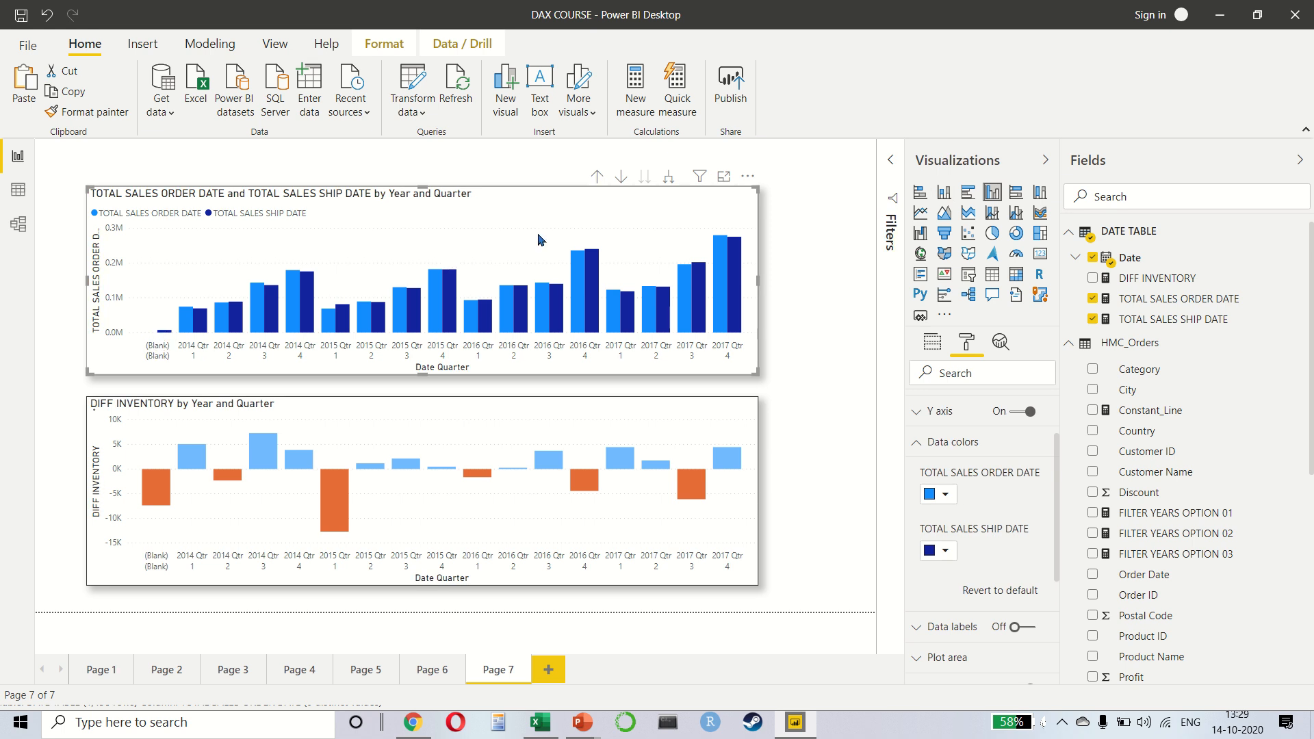
left_click(889, 161)
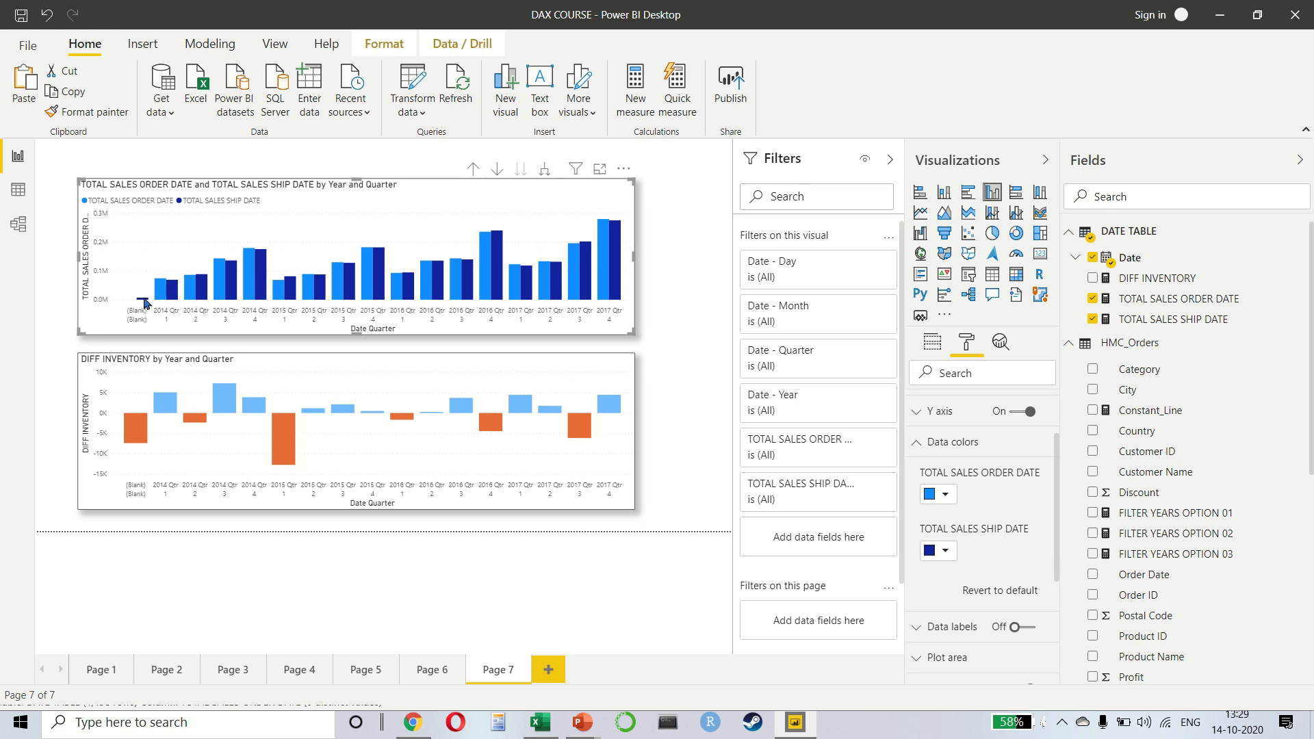
mouse_move(145, 303)
left_click(863, 351)
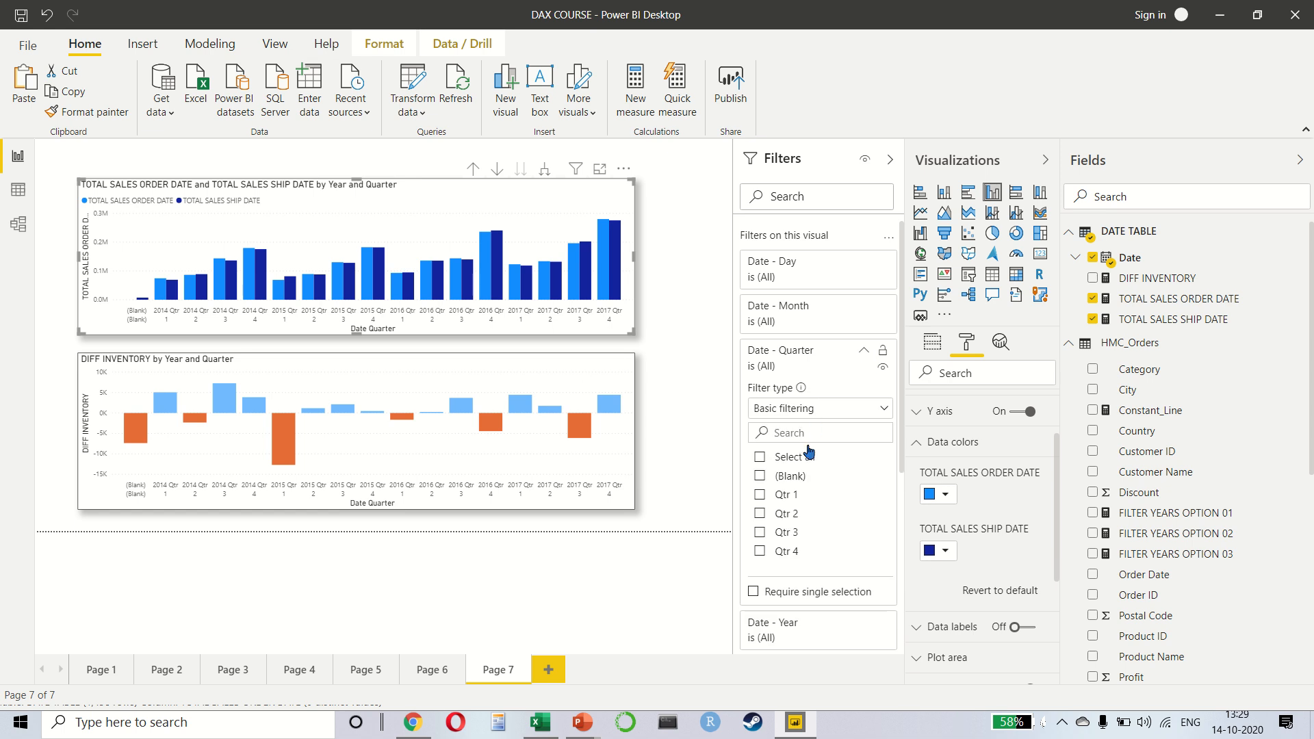
left_click(759, 459)
left_click(759, 474)
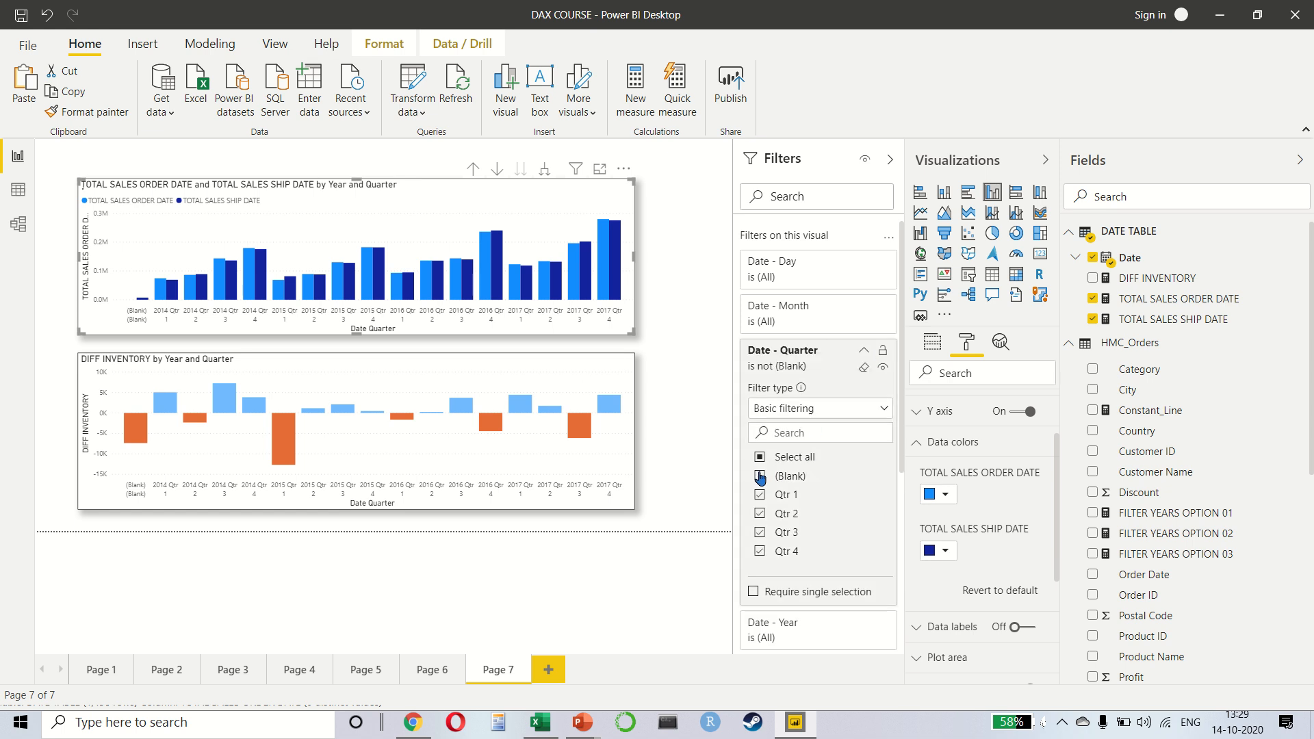
Step: Exclude (Blank) from the DIFF INVENTORY chart's Date - Quarter filter, then collapse the filters and deselect the chart
left_click(533, 463)
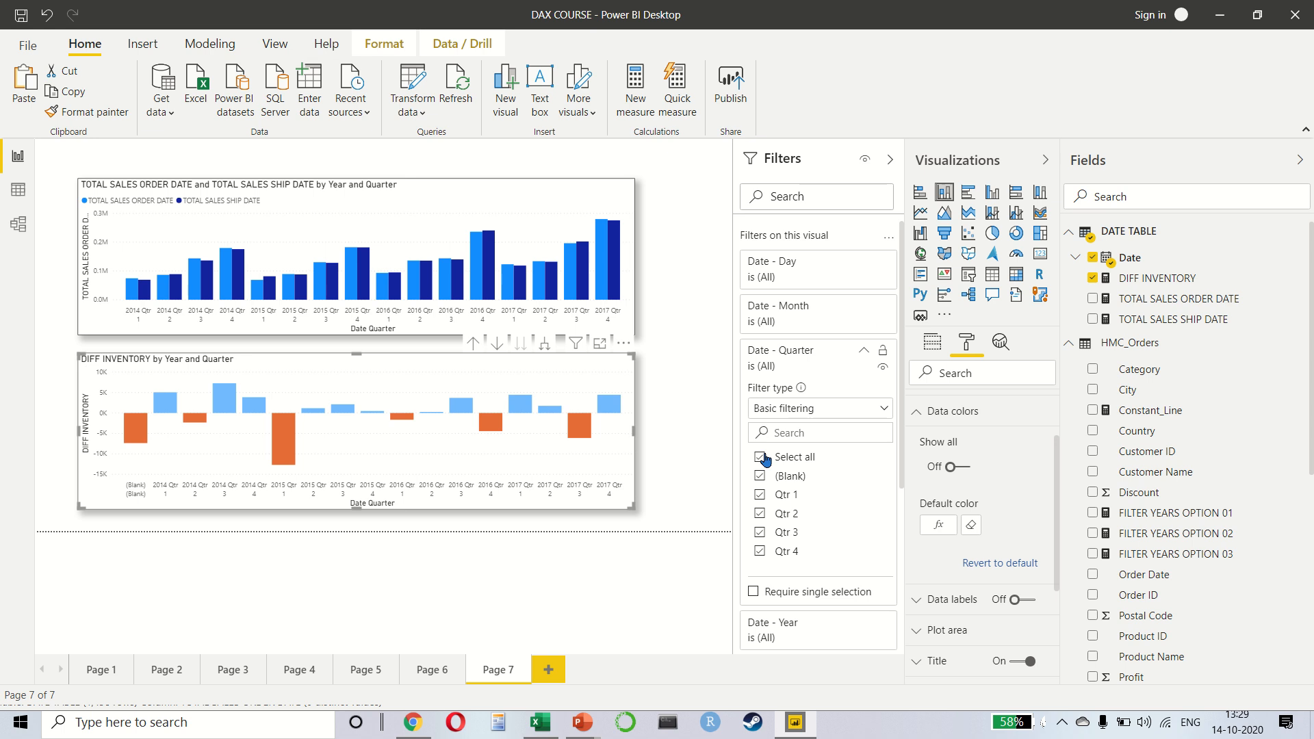
left_click(759, 475)
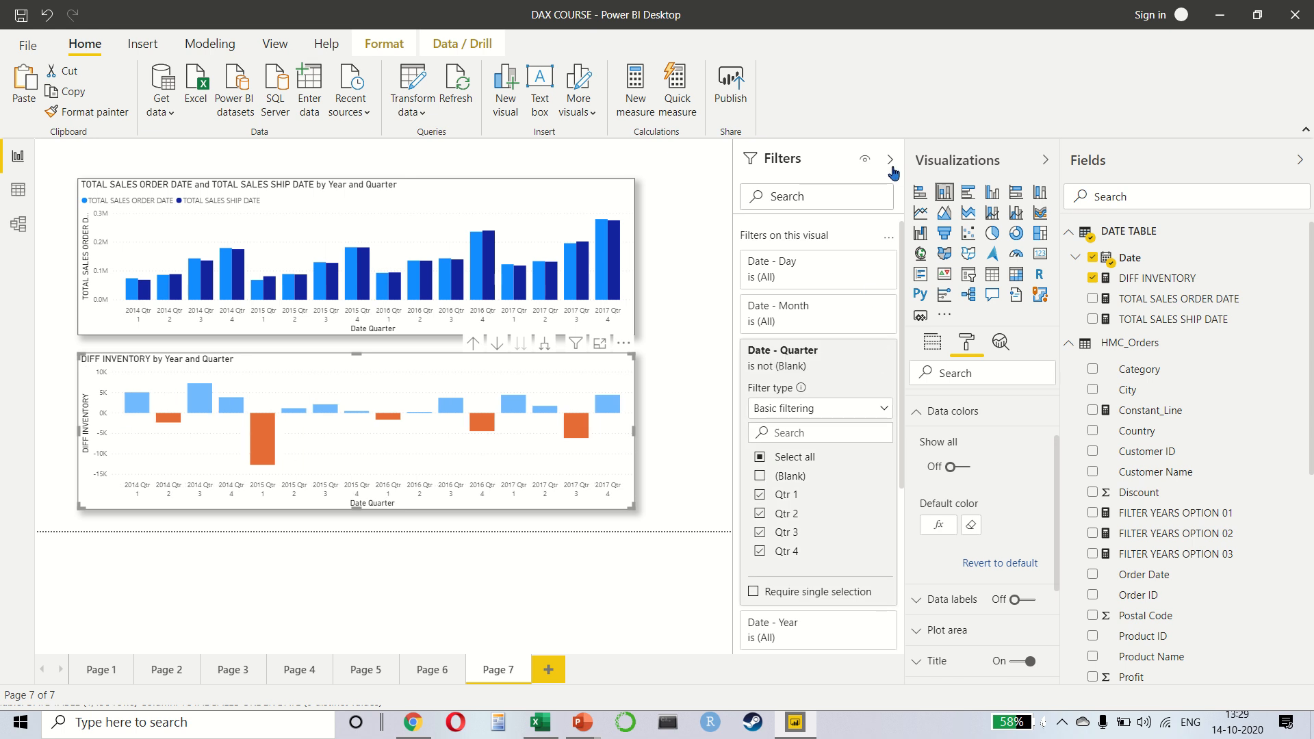
left_click(891, 162)
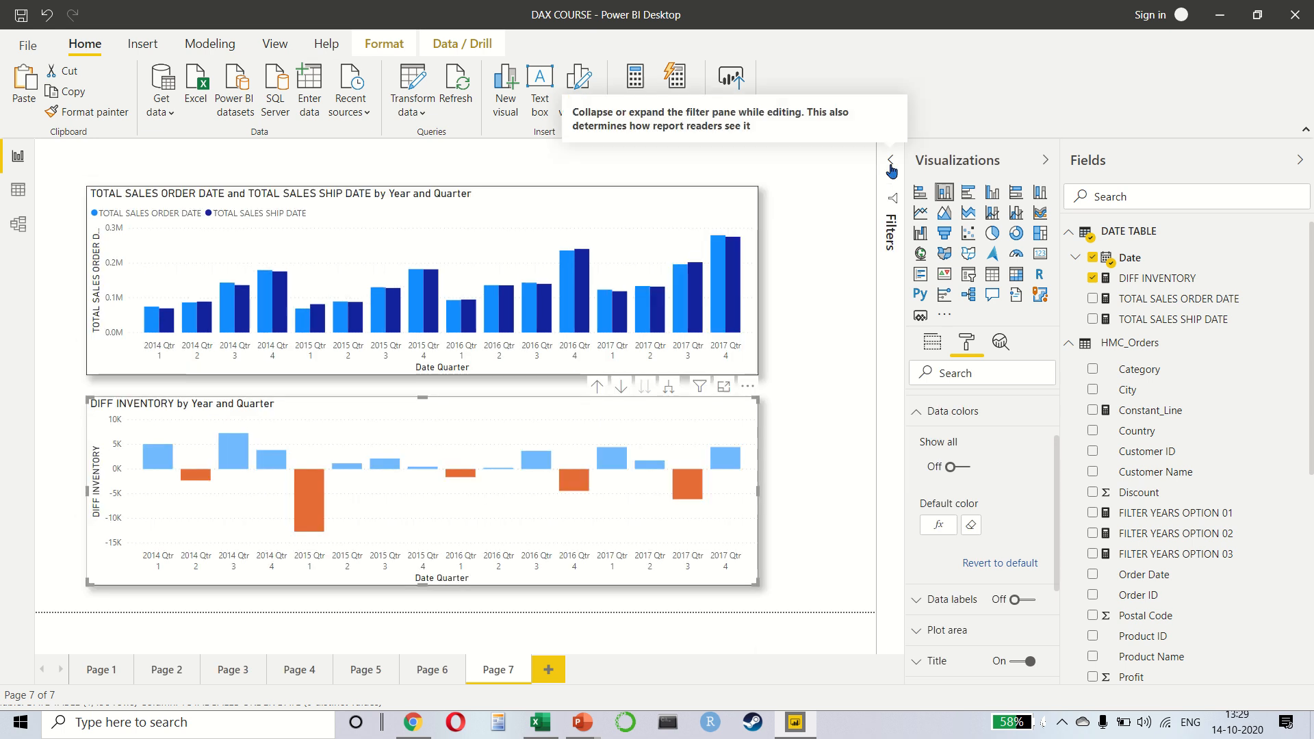
left_click(791, 422)
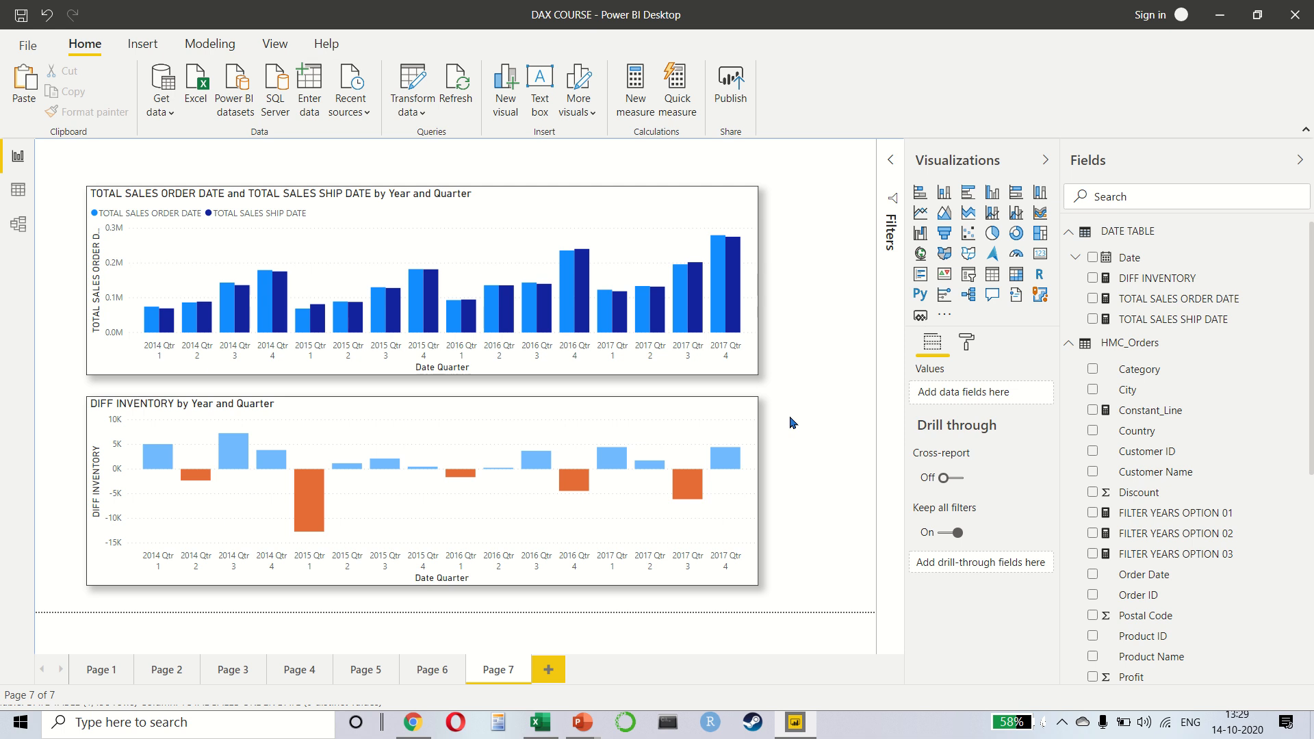